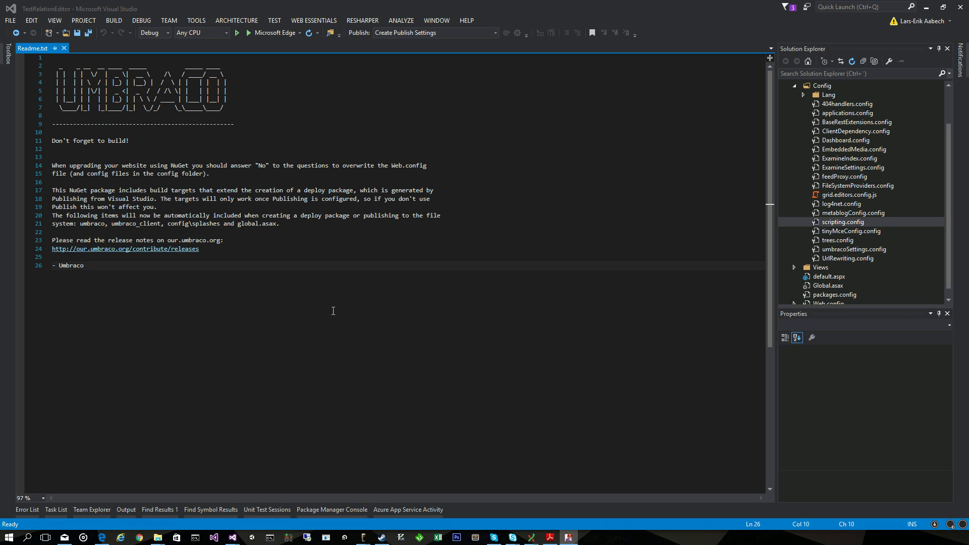
Install the umbraco.relationeditor package from the Package Manager Console.
{"action": "left_click", "coordinate": [319, 511]}
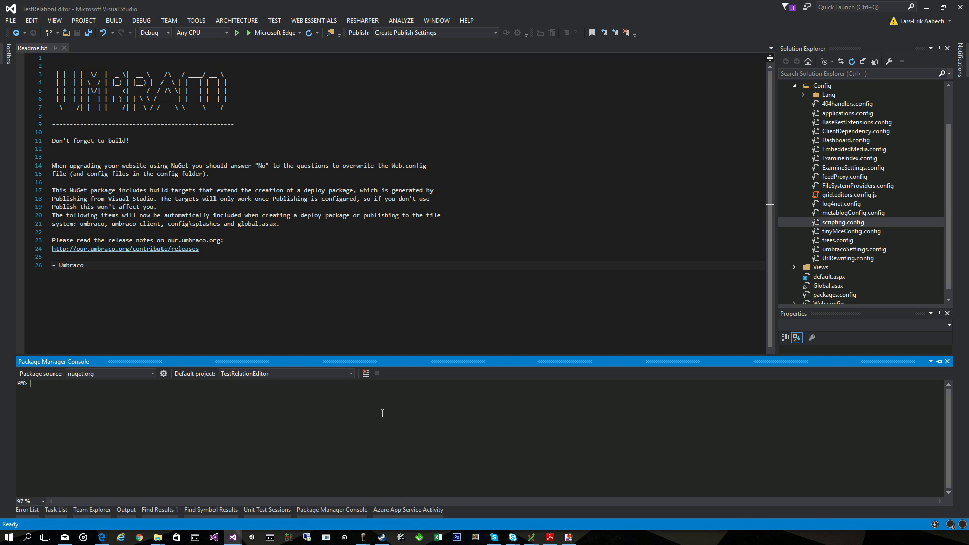
{"action": "type", "text": "install-package umbraco.relationedito"}
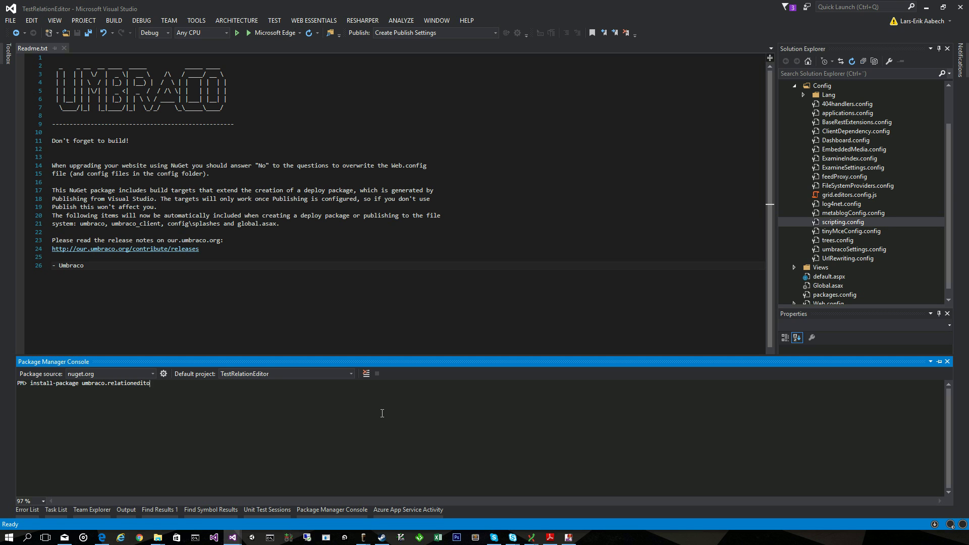
{"action": "type", "text": "r"}
{"action": "key", "text": "Return"}
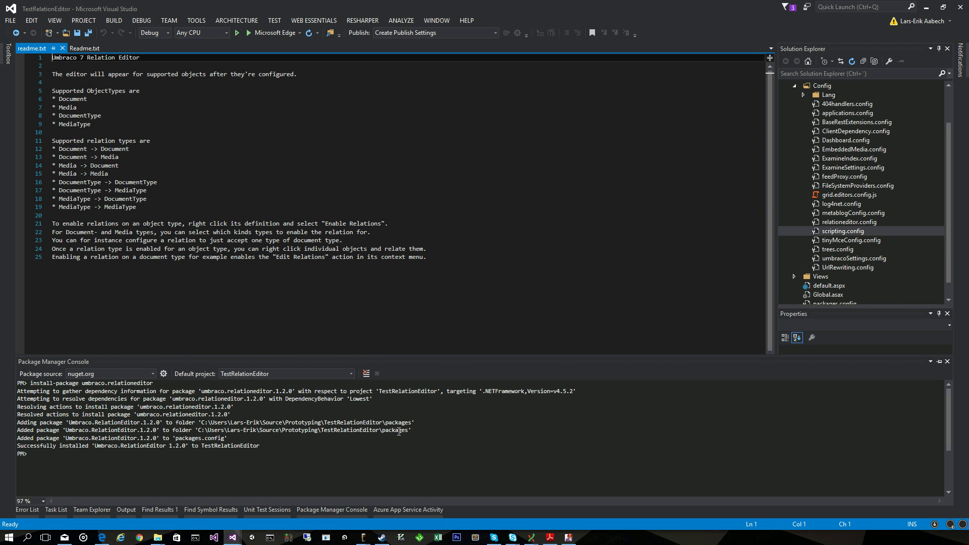
Review the Relation Editor readme's instructions for enabling relations, then build the project.
{"action": "left_click", "coordinate": [476, 280]}
{"action": "left_click_drag", "start_coordinate": [503, 269], "coordinate": [52, 223]}
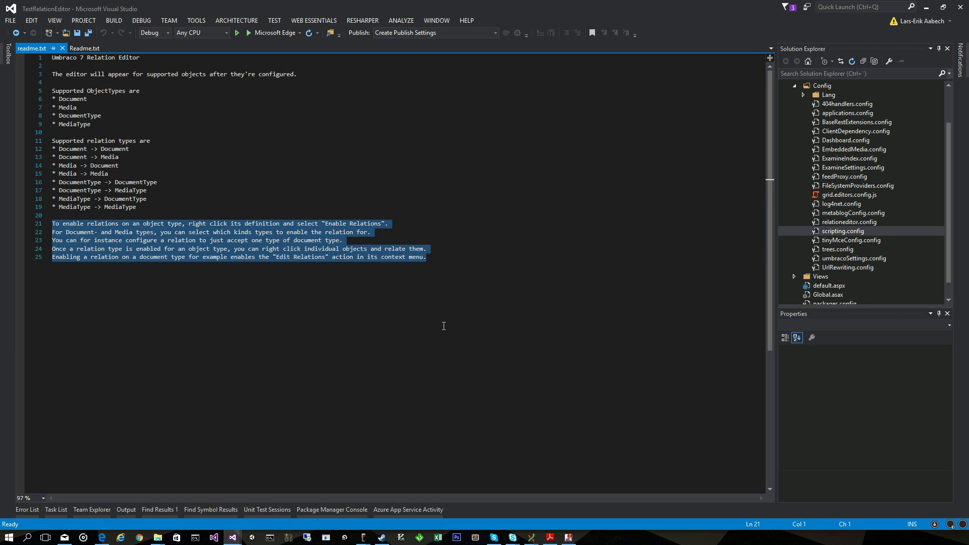
{"action": "left_click", "coordinate": [461, 249]}
{"action": "key", "text": "ctrl+shift+b"}
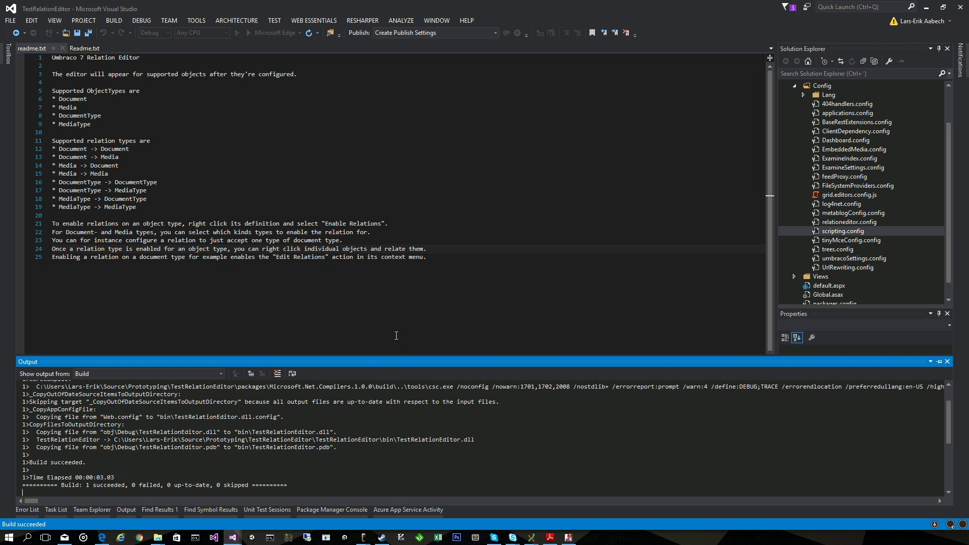
Return to the Umbraco back office in Edge and reload it.
{"action": "key", "text": "alt+Tab"}
{"action": "key", "text": "Tab"}
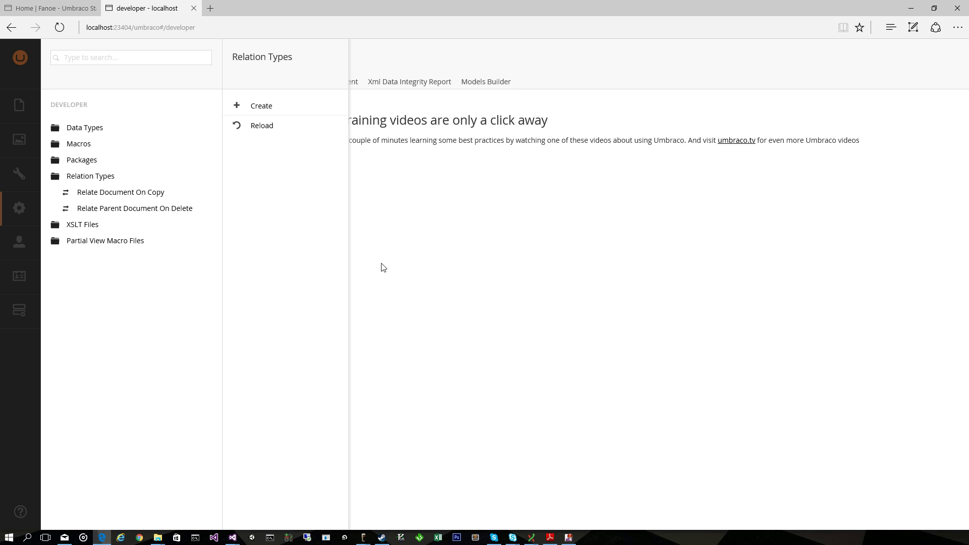
{"action": "key", "text": "F5"}
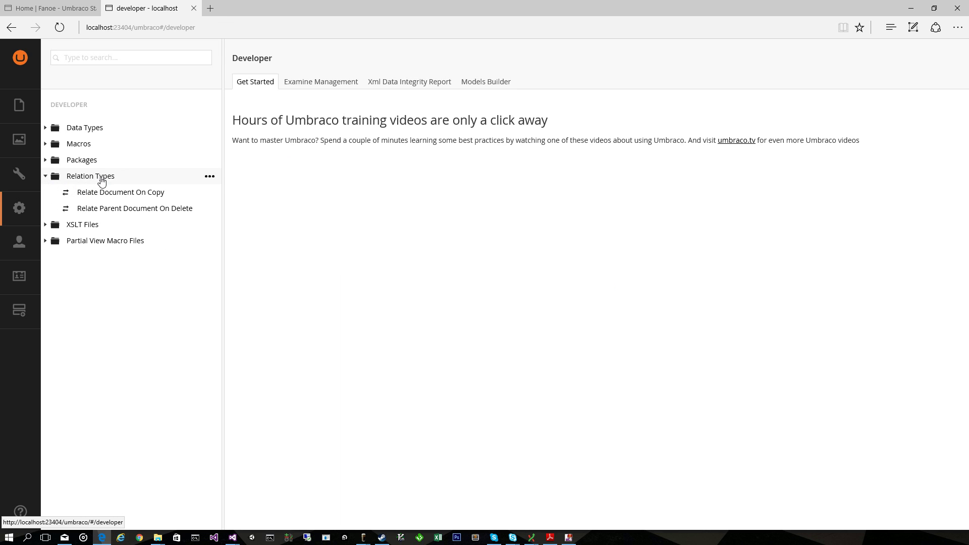
Create relation type 'Related Blogposts' with alias relatedBlogposts, set to Bidirectional.
{"action": "left_click", "coordinate": [104, 179]}
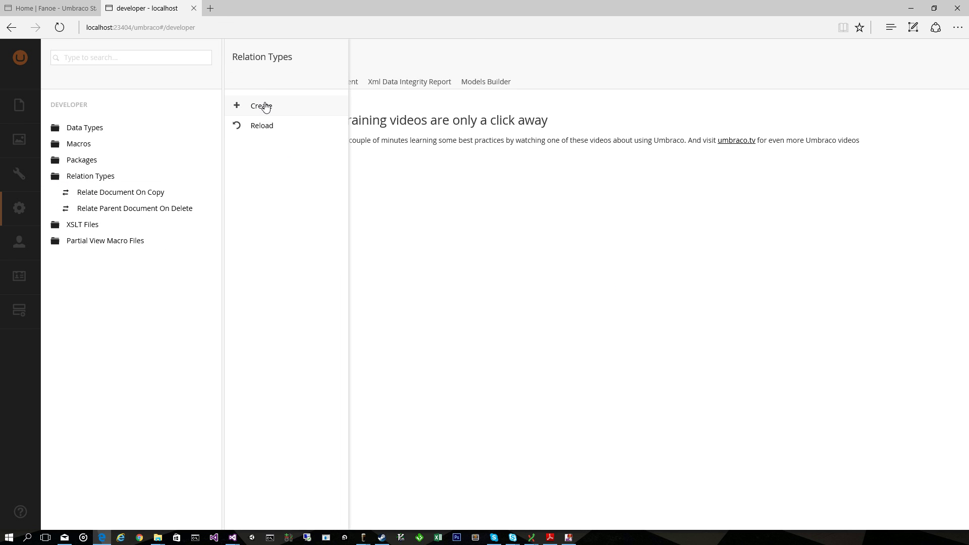
{"action": "left_click", "coordinate": [264, 105]}
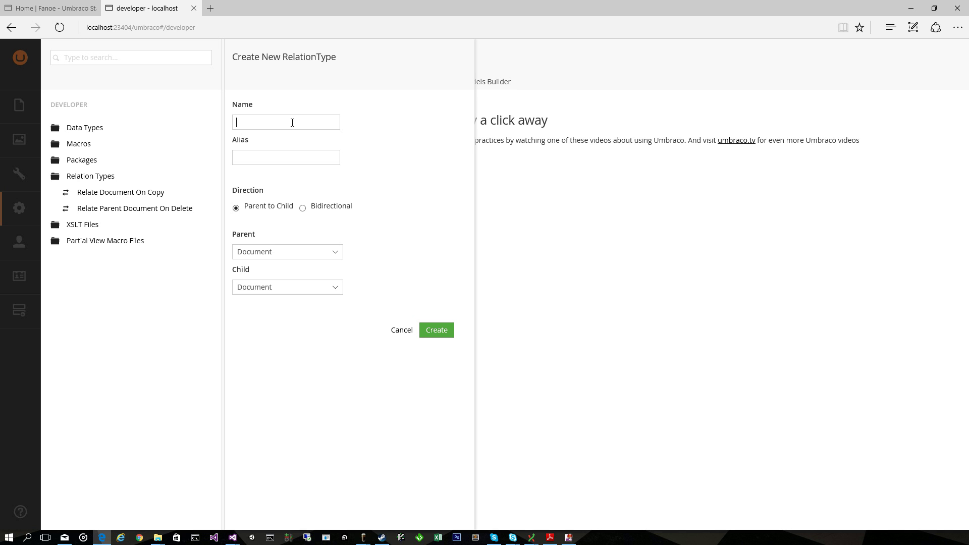
{"action": "type", "text": "elated Blogposts"}
{"action": "key", "text": "Tab"}
{"action": "type", "text": "relatedBlogposts"}
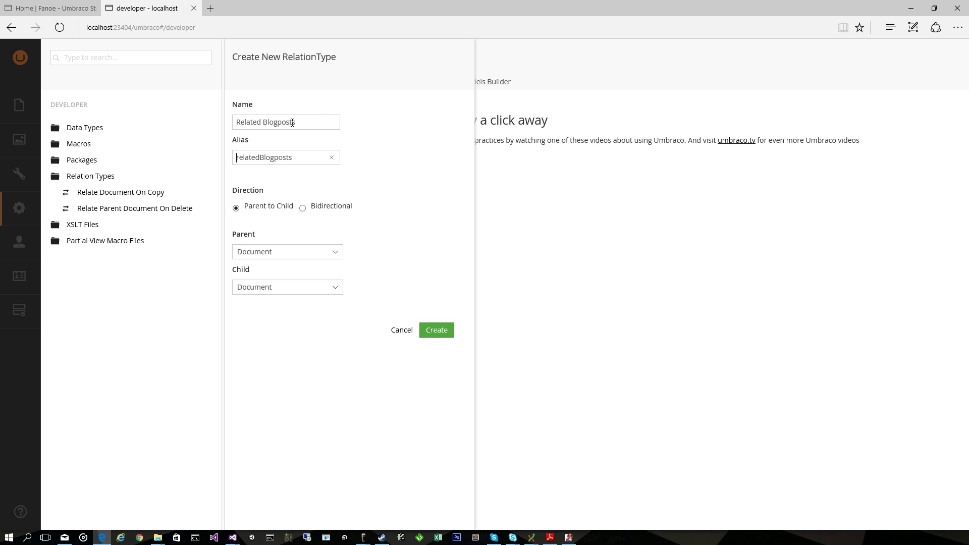
{"action": "left_click", "coordinate": [335, 207]}
{"action": "left_click", "coordinate": [442, 335]}
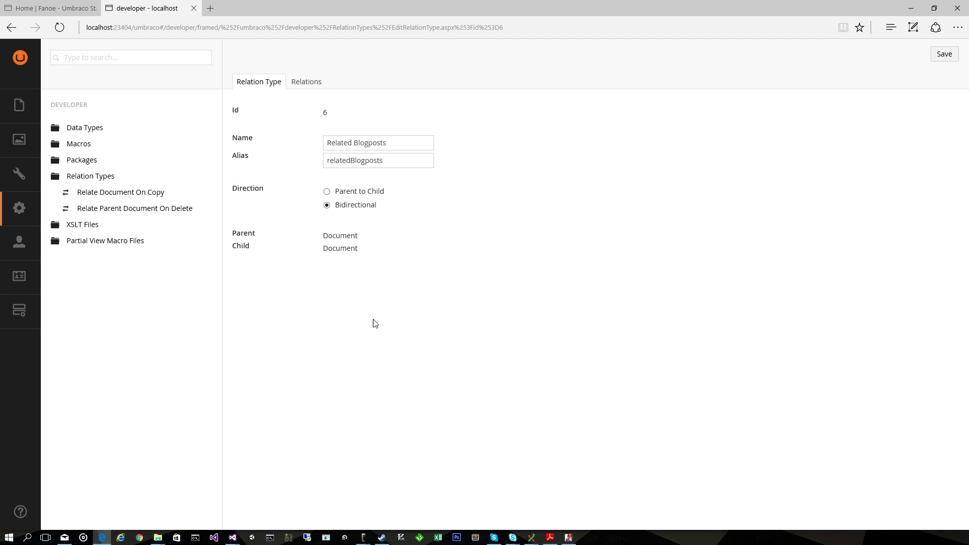
Open the Enable relations settings for the Text Page document type.
{"action": "left_click", "coordinate": [21, 176]}
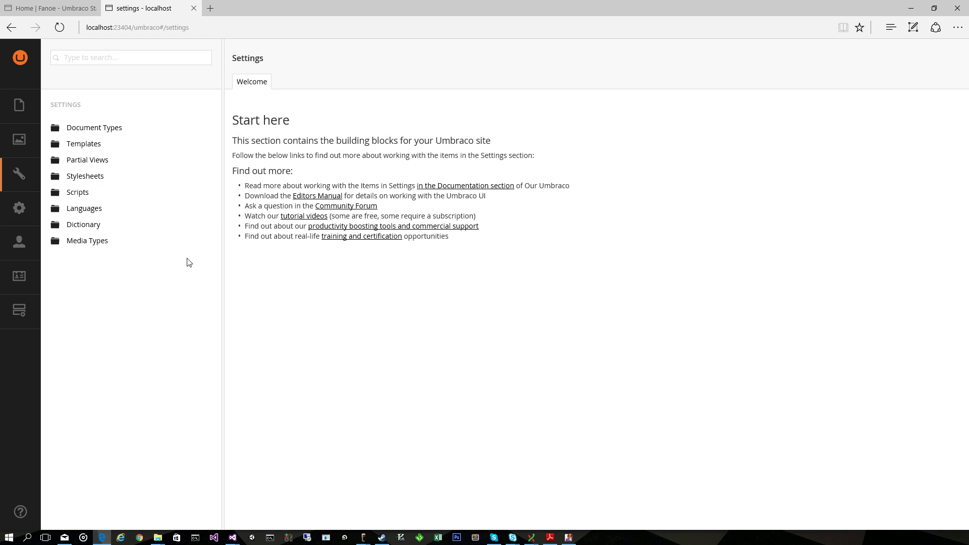
{"action": "left_click", "coordinate": [46, 128]}
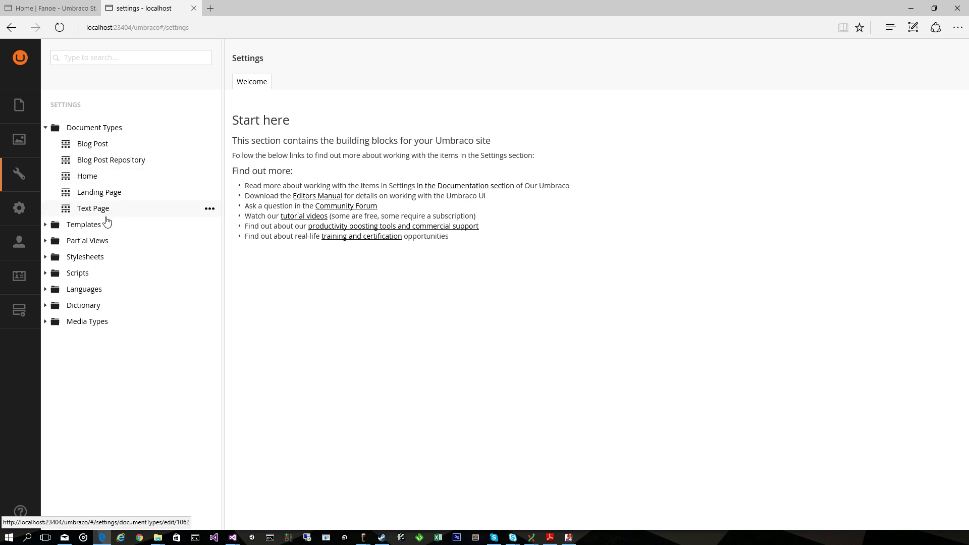
{"action": "right_click", "coordinate": [101, 212]}
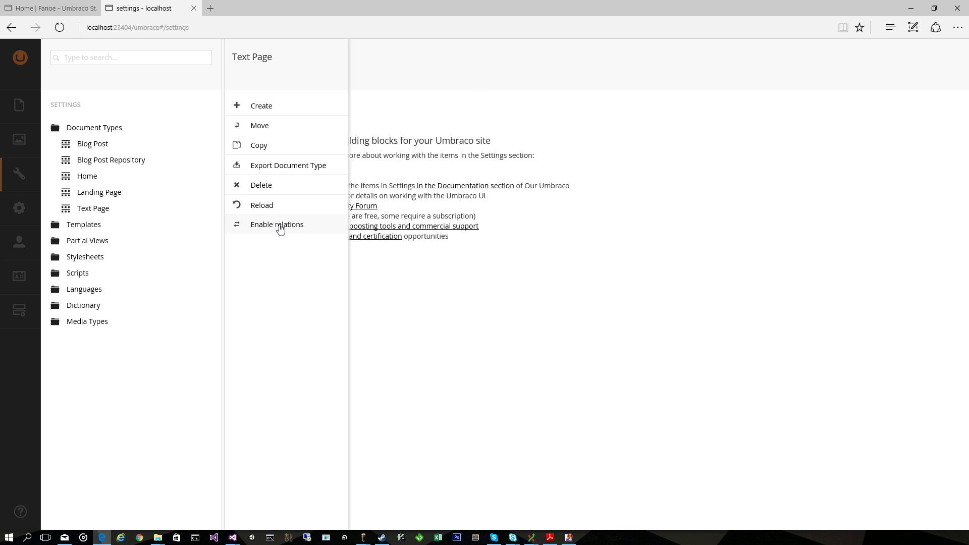
{"action": "left_click", "coordinate": [281, 230]}
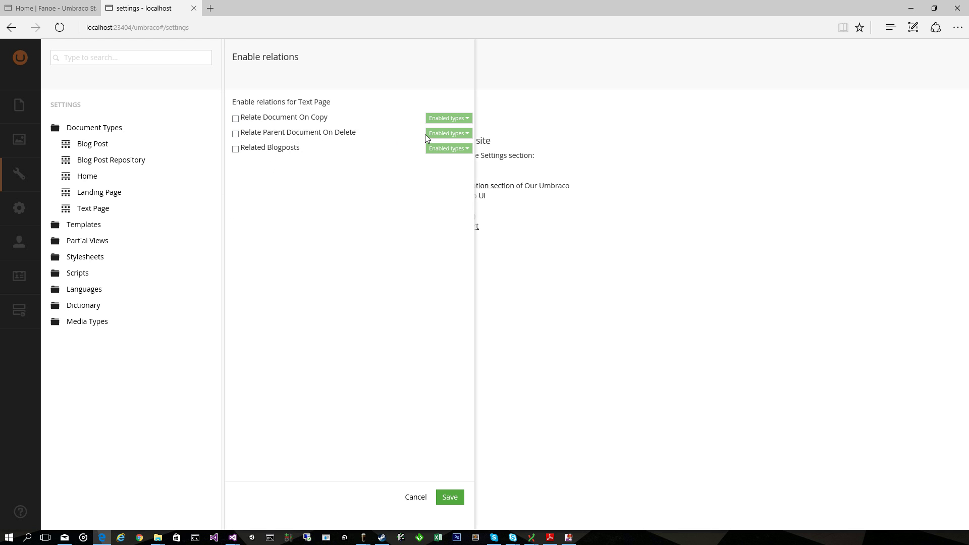
Tick Related Blogposts, limit its enabled types to Blog Post, confirm and save.
{"action": "left_click", "coordinate": [275, 151]}
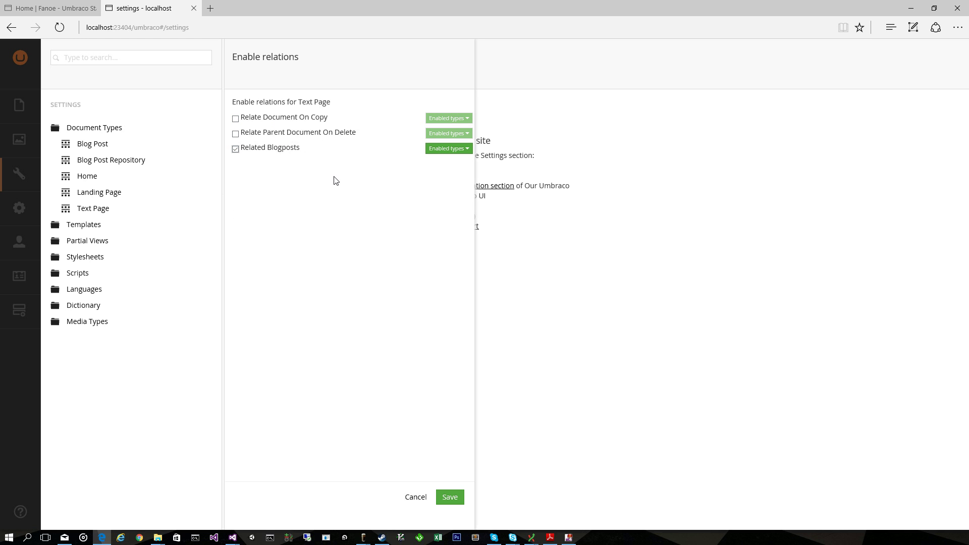
{"action": "left_click", "coordinate": [461, 151]}
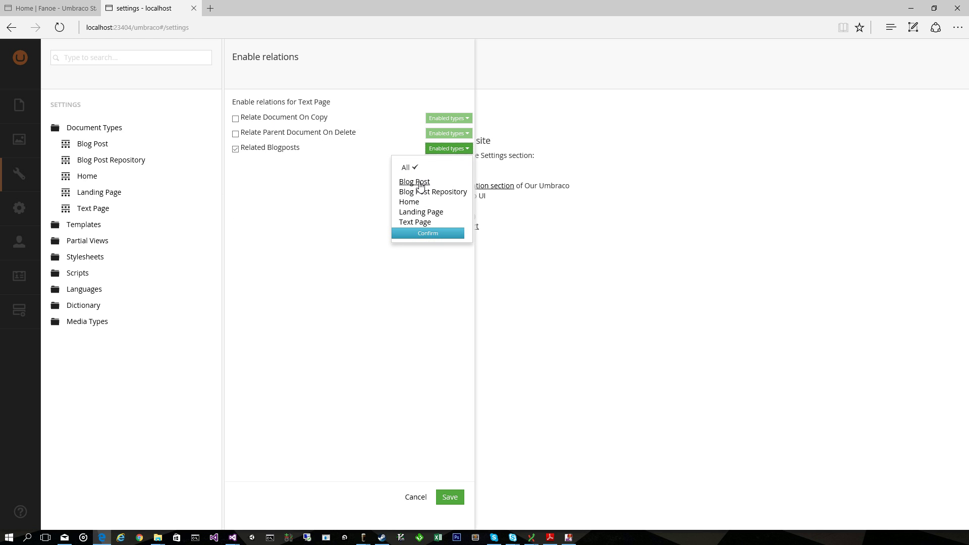
{"action": "left_click", "coordinate": [422, 185]}
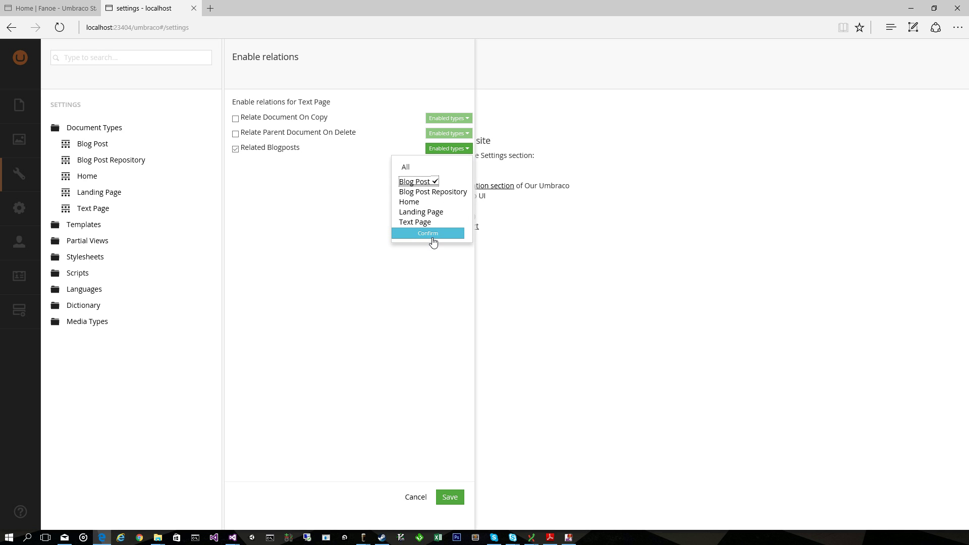
{"action": "left_click", "coordinate": [433, 239]}
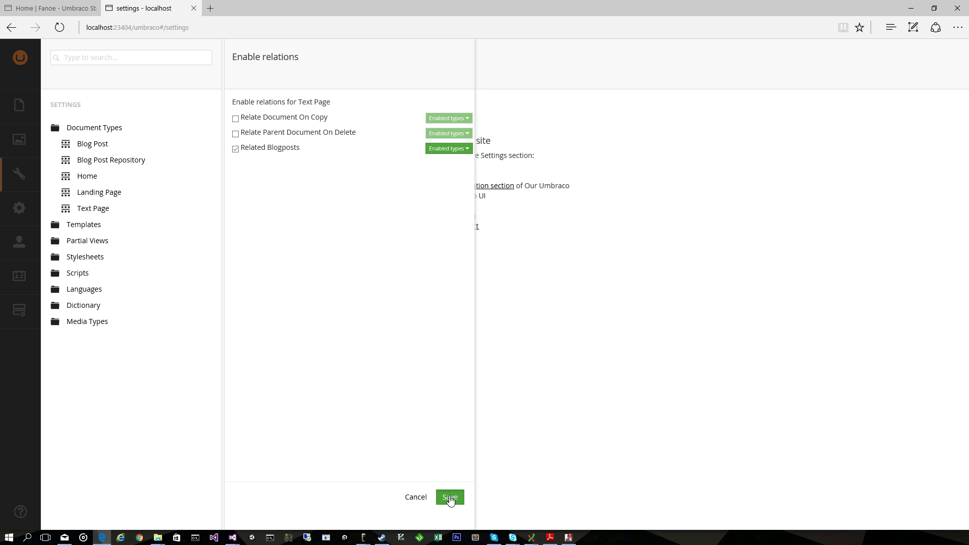
{"action": "left_click", "coordinate": [448, 498]}
Open relation editing for The starter kit under Home > Learn.
{"action": "left_click", "coordinate": [15, 108]}
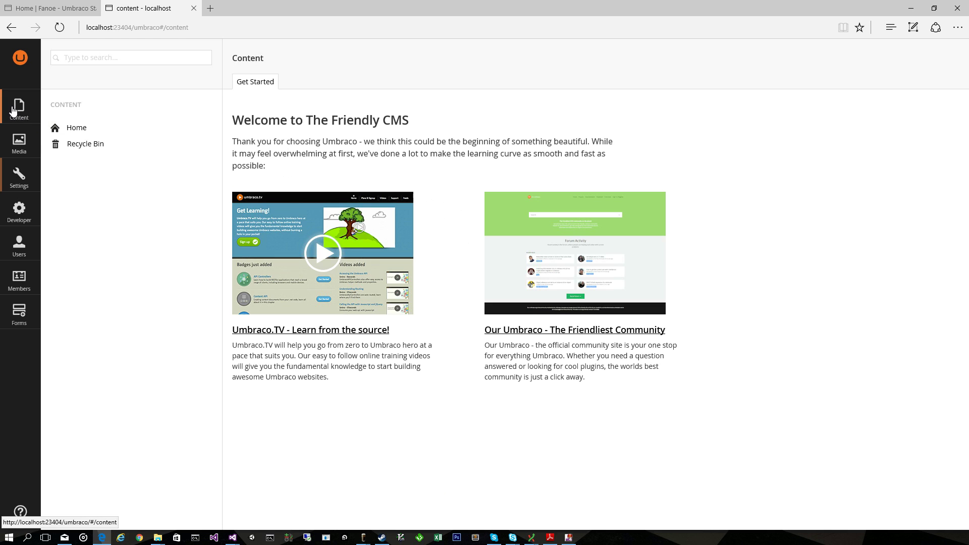
{"action": "left_click", "coordinate": [45, 127]}
{"action": "left_click", "coordinate": [56, 144]}
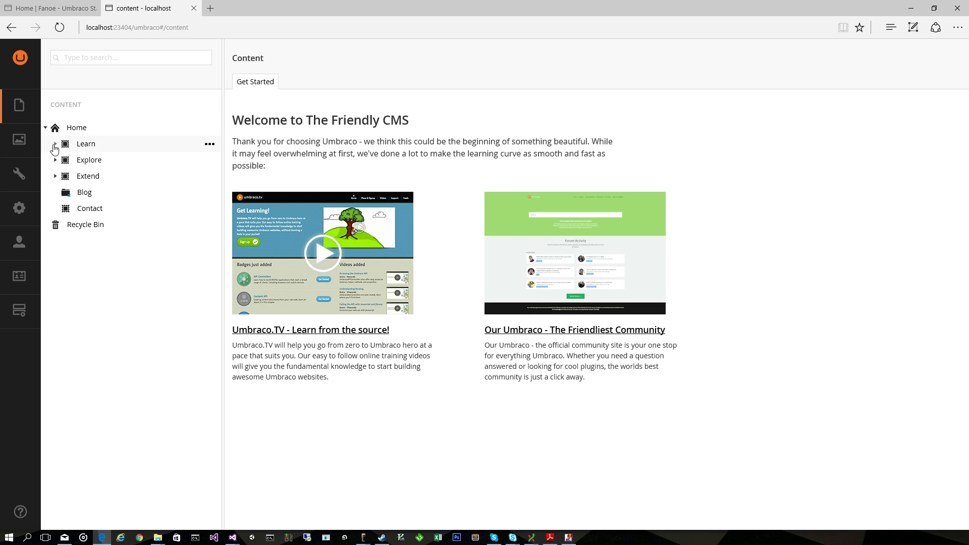
{"action": "right_click", "coordinate": [108, 161]}
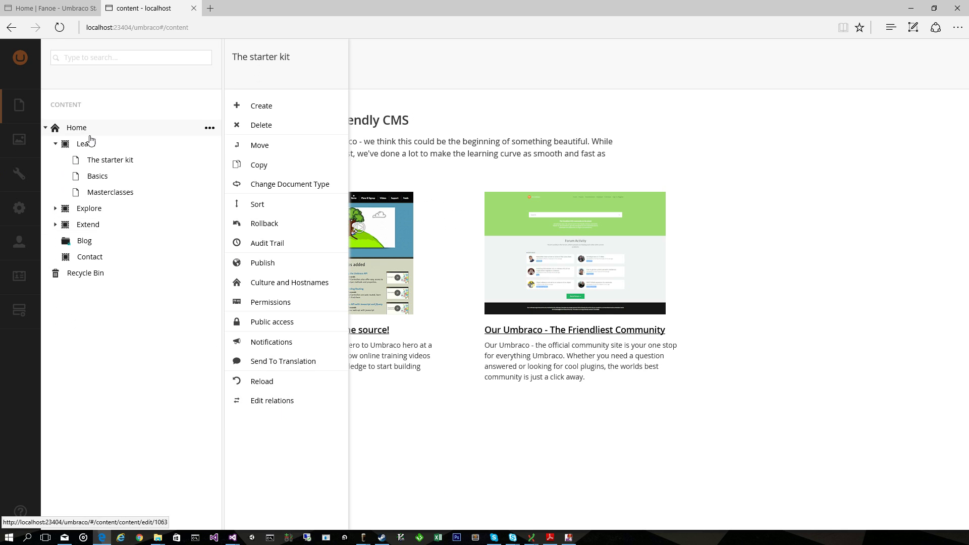
{"action": "left_click", "coordinate": [284, 407]}
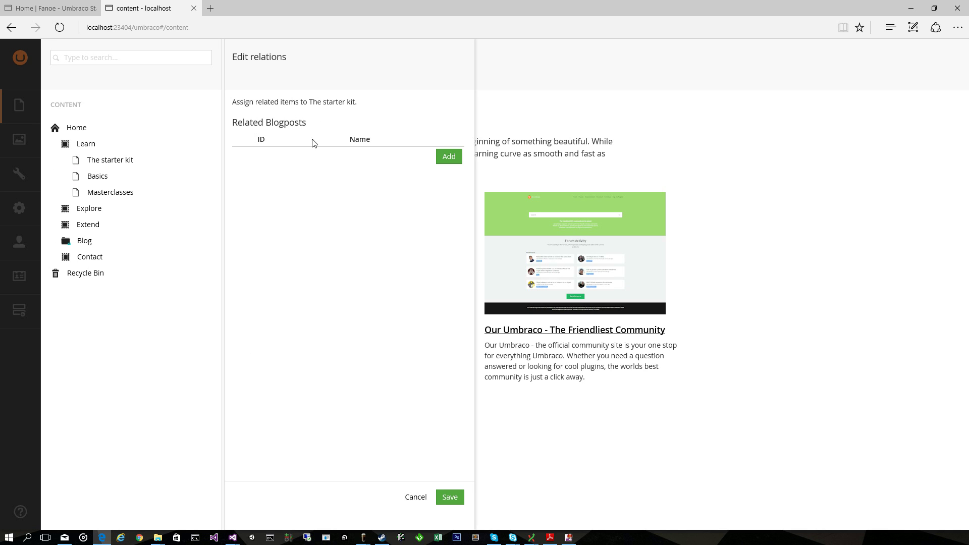
Search 'flower' and add Different Flowers Make a Bouquet as a related post.
{"action": "left_click", "coordinate": [460, 160]}
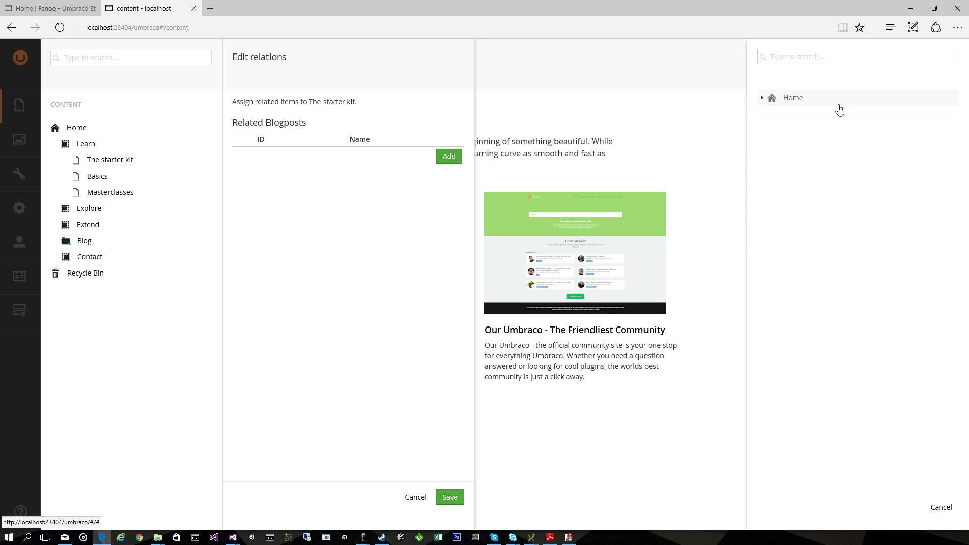
{"action": "type", "text": "flower"}
{"action": "left_click", "coordinate": [834, 103]}
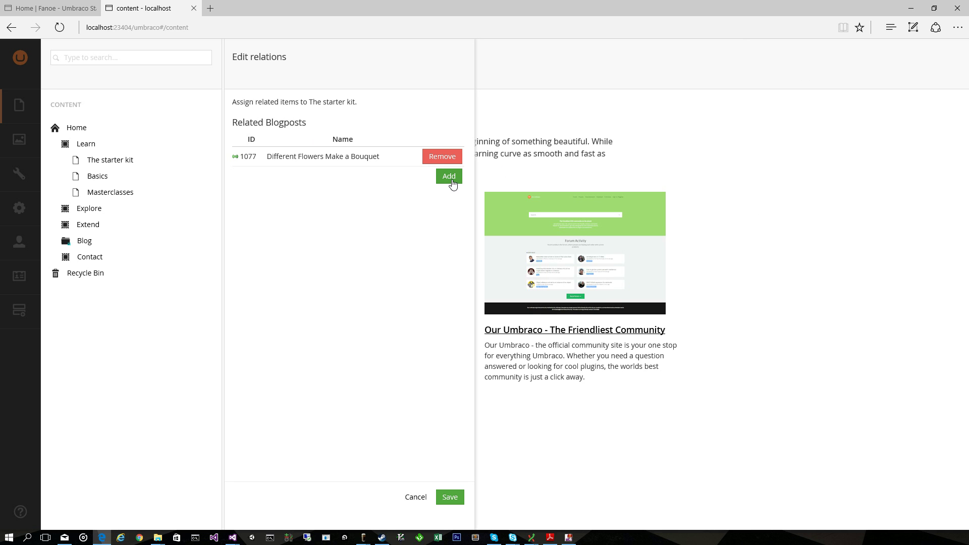
Add Tall trees have deep roots via a 'tree' search in Blog, then save.
{"action": "left_click", "coordinate": [449, 176]}
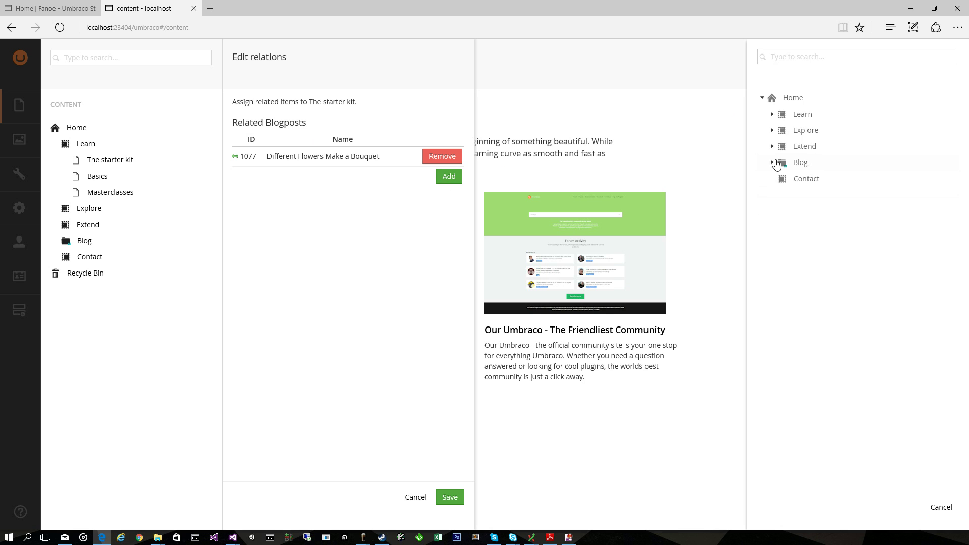
{"action": "left_click", "coordinate": [774, 162]}
{"action": "left_click", "coordinate": [812, 180]}
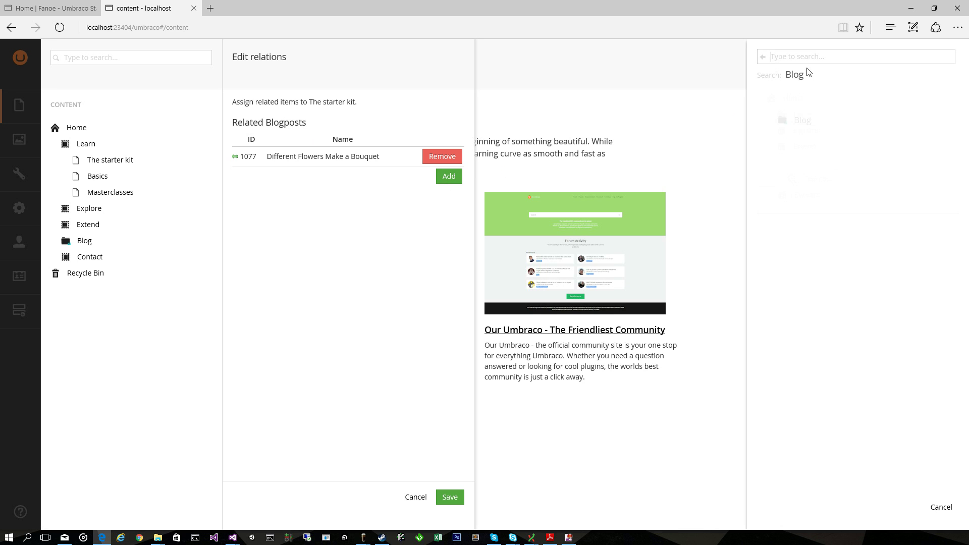
{"action": "type", "text": "tree"}
{"action": "left_click", "coordinate": [832, 115]}
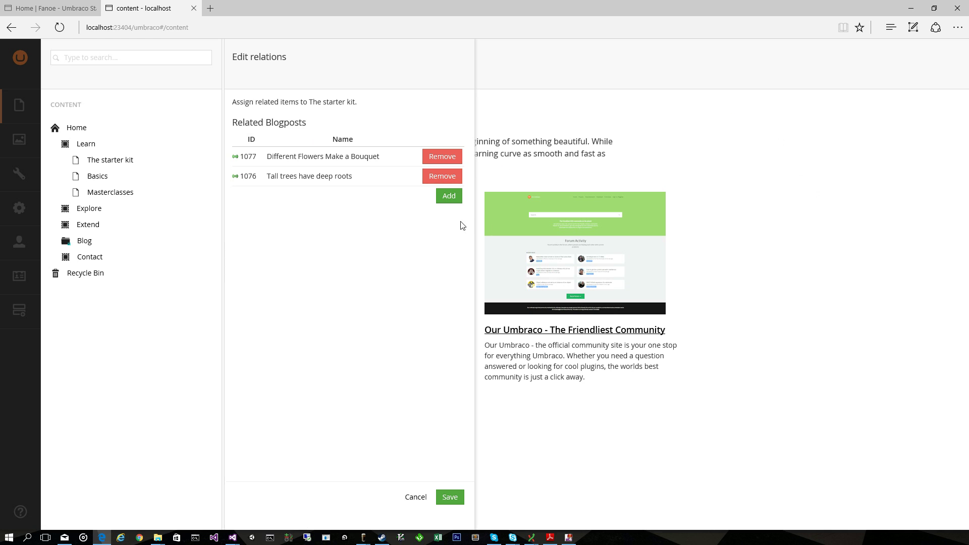
{"action": "left_click", "coordinate": [450, 498]}
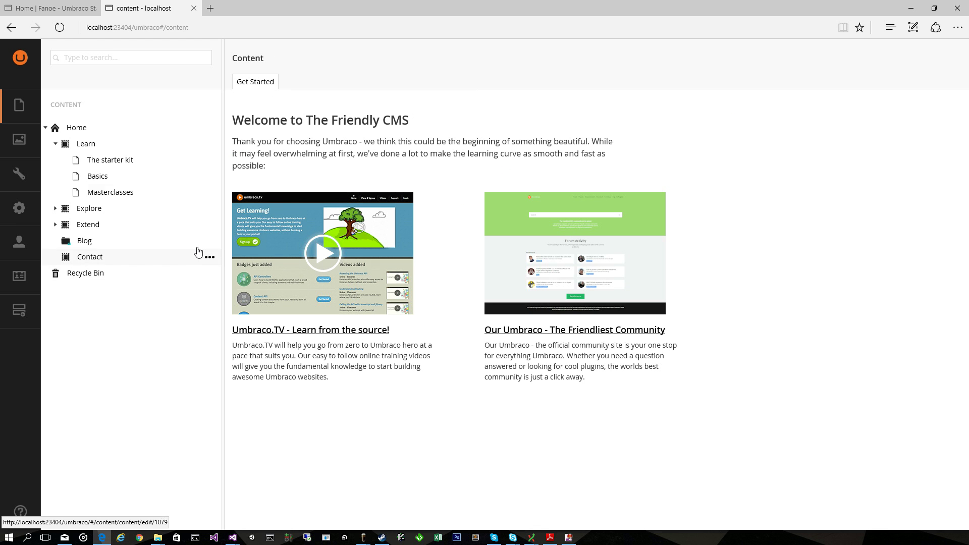
Open the Tall trees have deep roots post, check its Actions menu, then switch to Settings.
{"action": "left_click", "coordinate": [85, 241]}
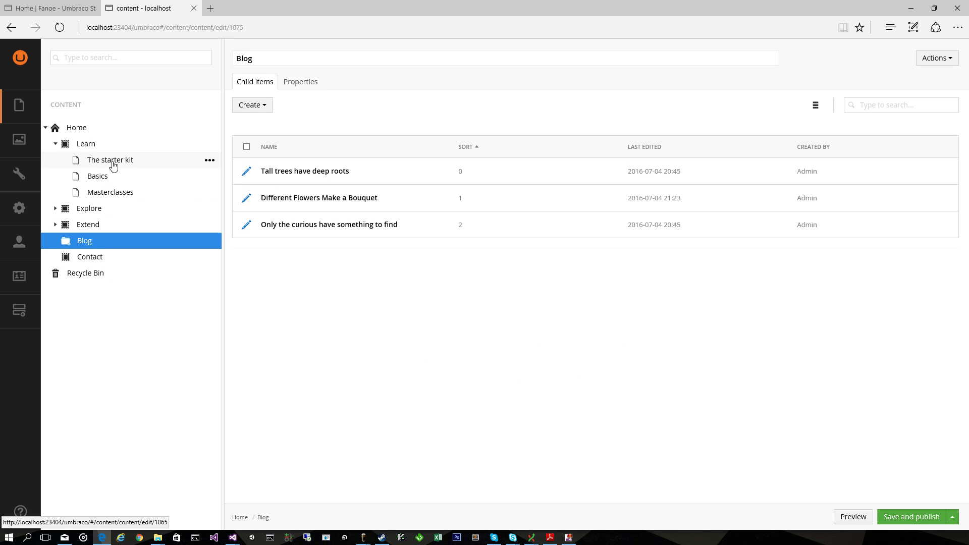
{"action": "left_click", "coordinate": [306, 175]}
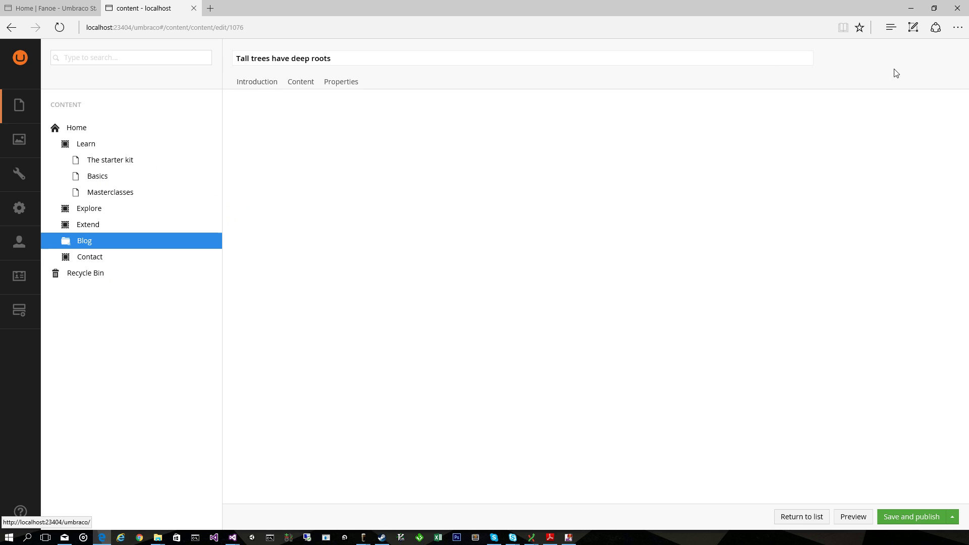
{"action": "left_click", "coordinate": [937, 58]}
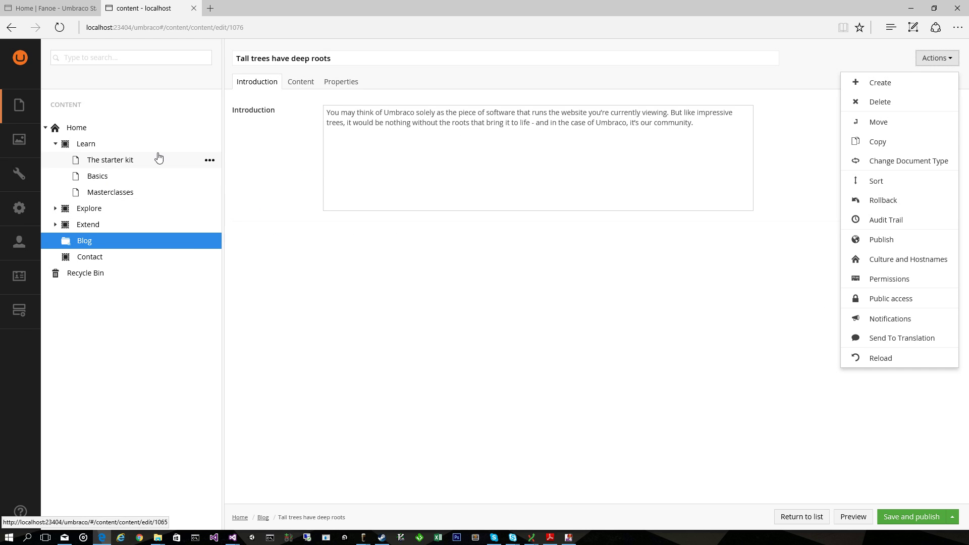
{"action": "left_click", "coordinate": [17, 177]}
Enable Related Blogposts on the Blog Post type, limited to Text Page, and save.
{"action": "right_click", "coordinate": [100, 145]}
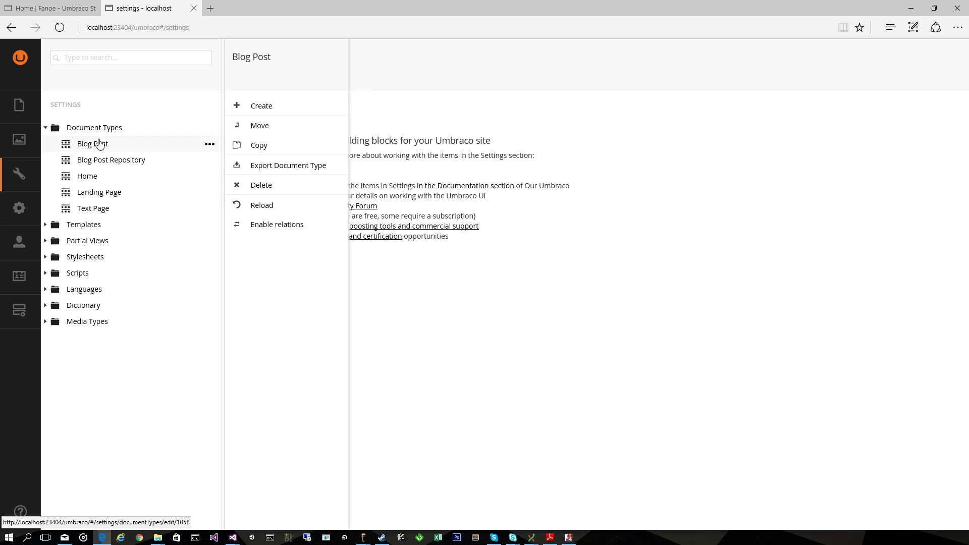
{"action": "left_click", "coordinate": [276, 226]}
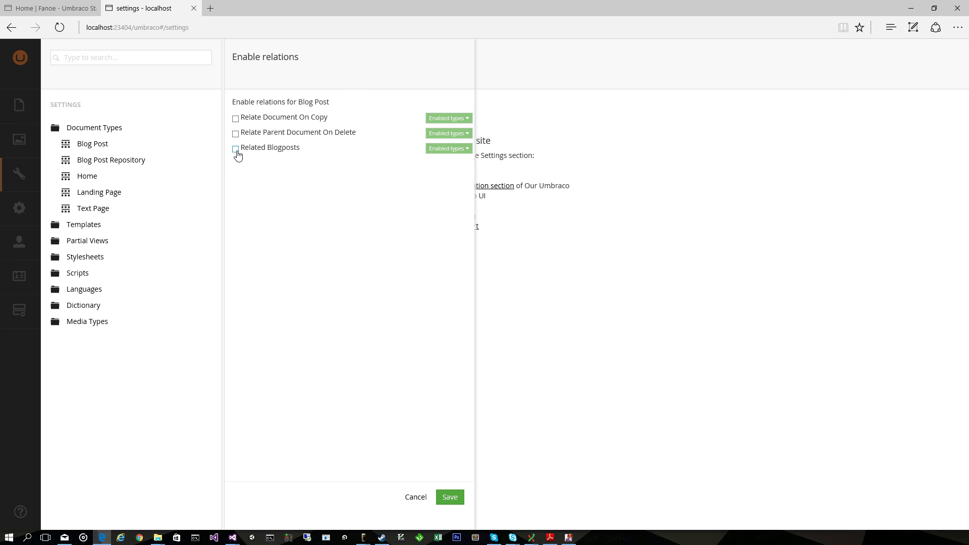
{"action": "left_click", "coordinate": [235, 148]}
{"action": "left_click", "coordinate": [446, 148]}
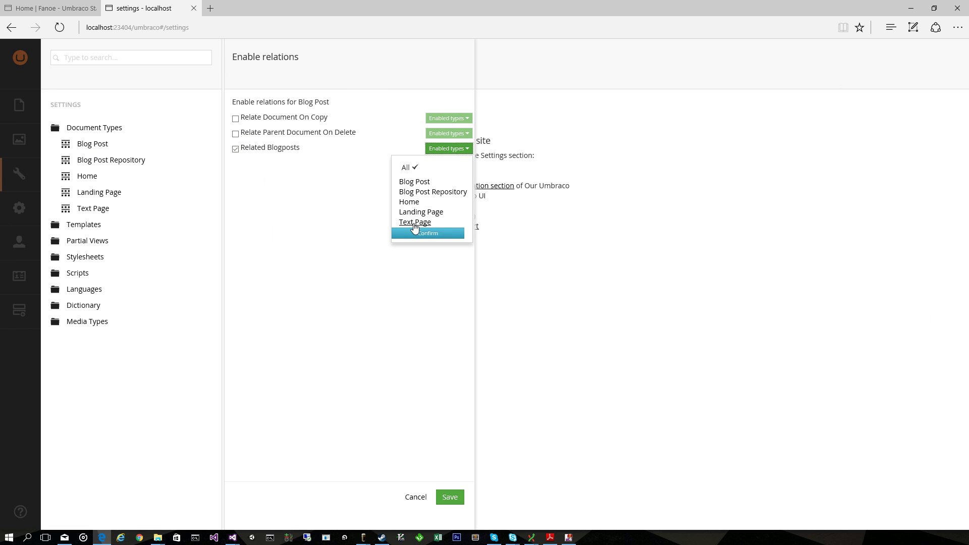
{"action": "left_click", "coordinate": [414, 224]}
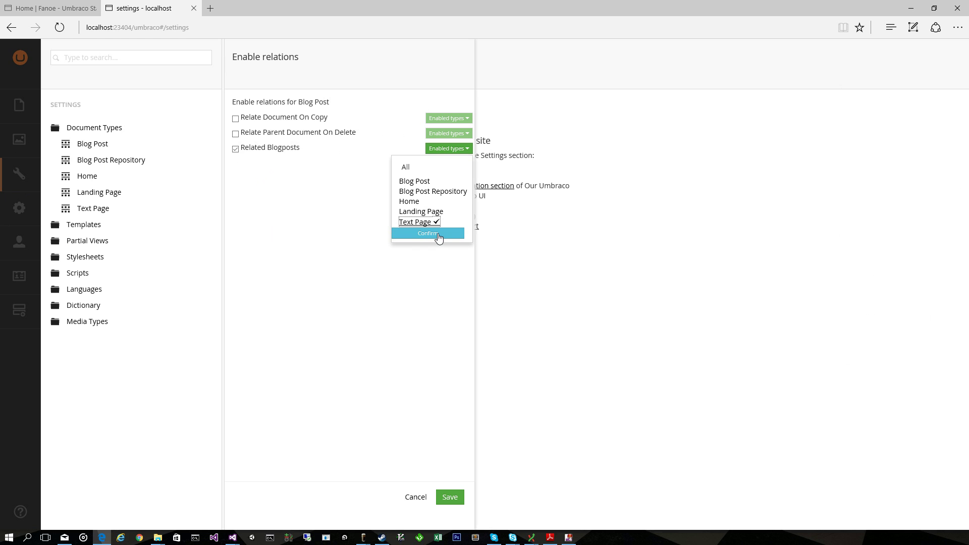
{"action": "left_click", "coordinate": [437, 234]}
{"action": "left_click", "coordinate": [454, 499]}
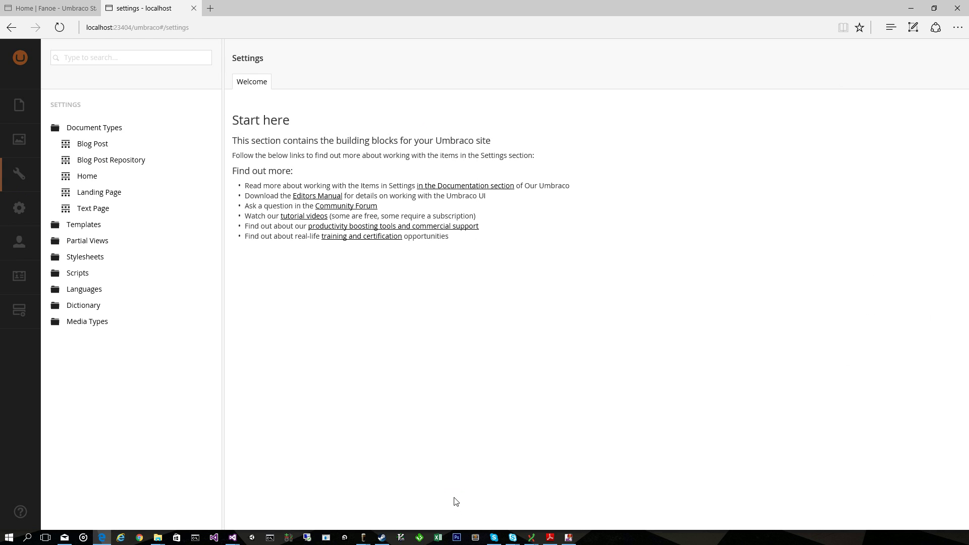
Open the Tall trees have deep roots post from Content > Blog.
{"action": "left_click", "coordinate": [29, 105]}
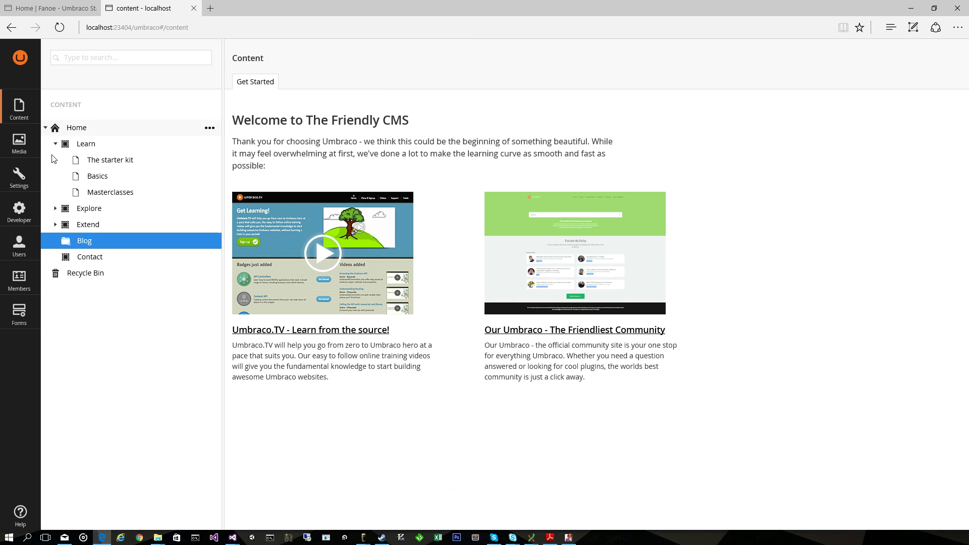
{"action": "left_click", "coordinate": [86, 242]}
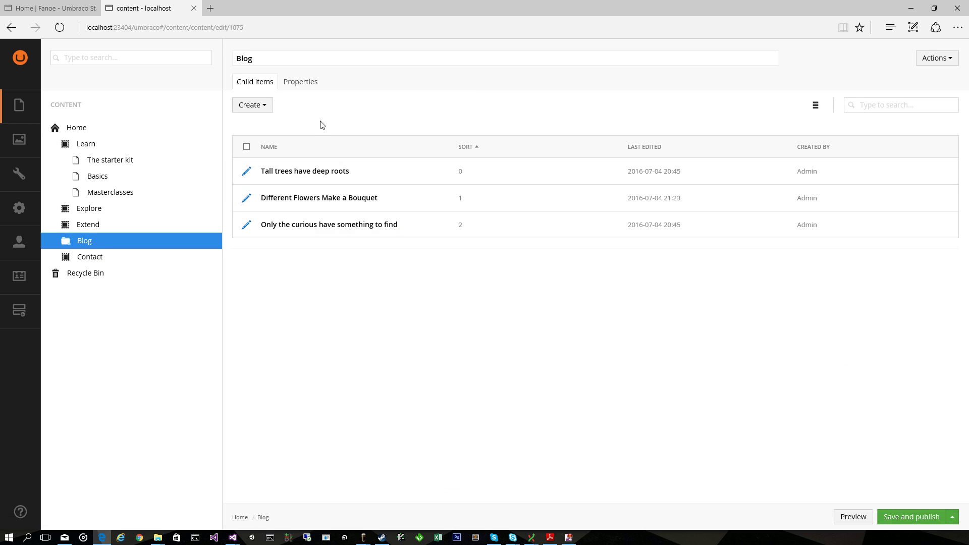
{"action": "left_click", "coordinate": [320, 171]}
Open Edit relations for Tall trees have deep roots, then for The starter kit to review both posts.
{"action": "left_click", "coordinate": [944, 58]}
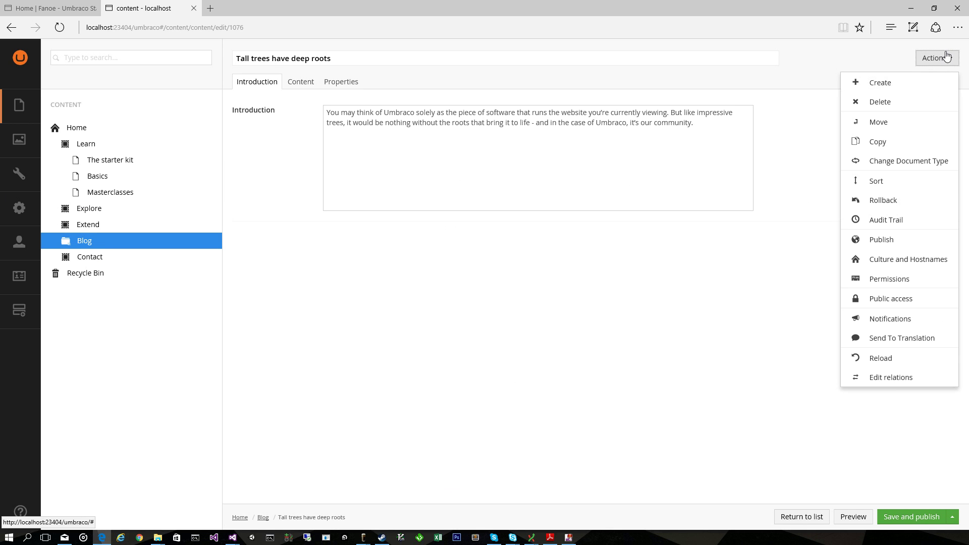
{"action": "left_click", "coordinate": [898, 384]}
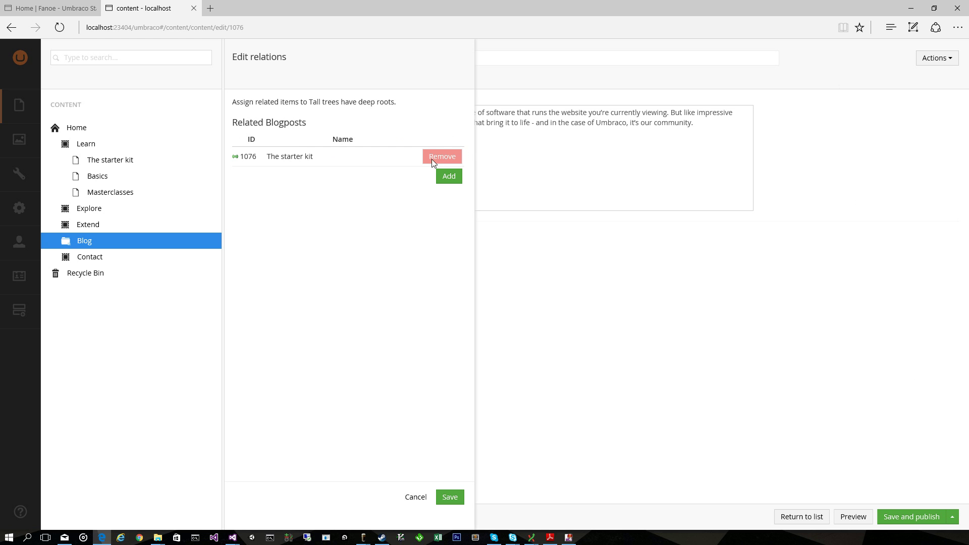
{"action": "left_click", "coordinate": [121, 161]}
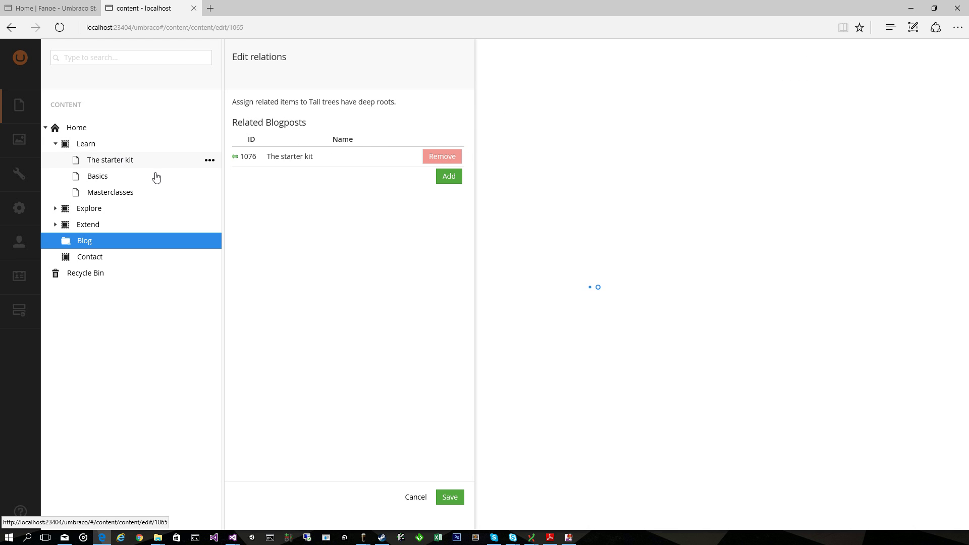
{"action": "right_click", "coordinate": [121, 162]}
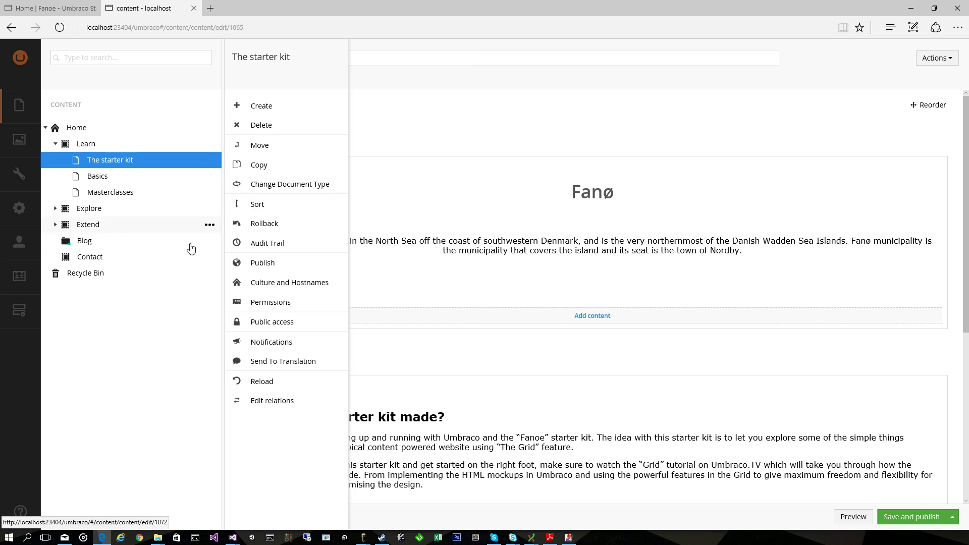
{"action": "left_click", "coordinate": [272, 403]}
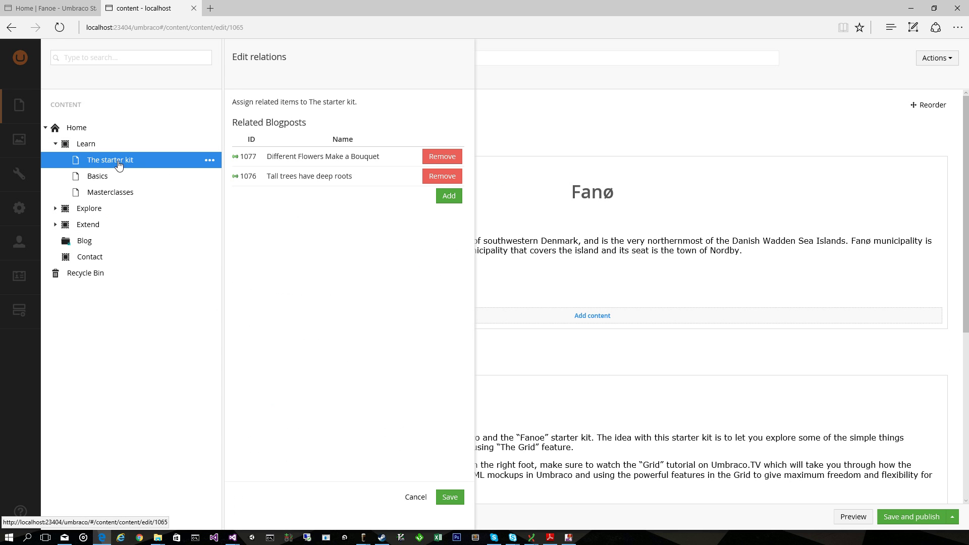
Switch to Visual Studio and open Views/TextPage.cshtml at its empty last line.
{"action": "mouse_move", "coordinate": [234, 540]}
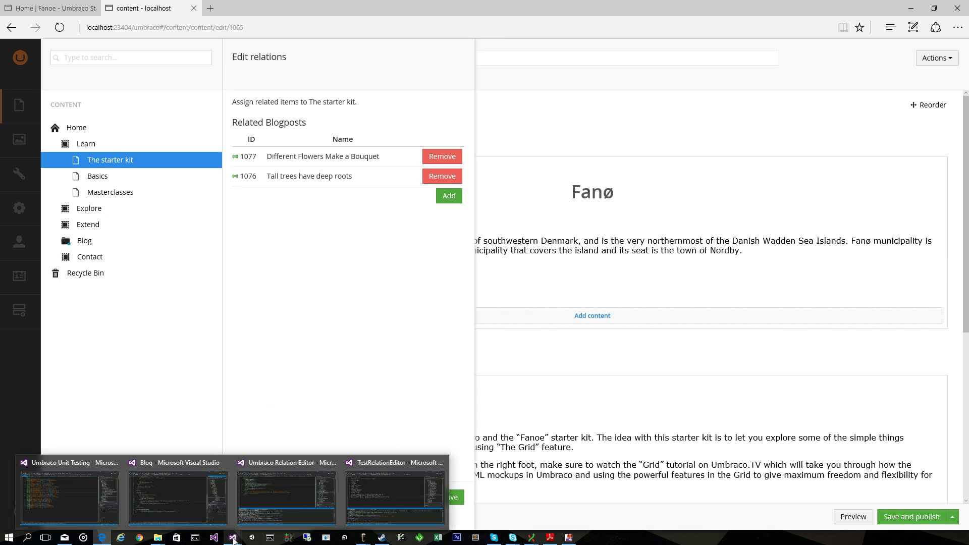
{"action": "left_click", "coordinate": [369, 502]}
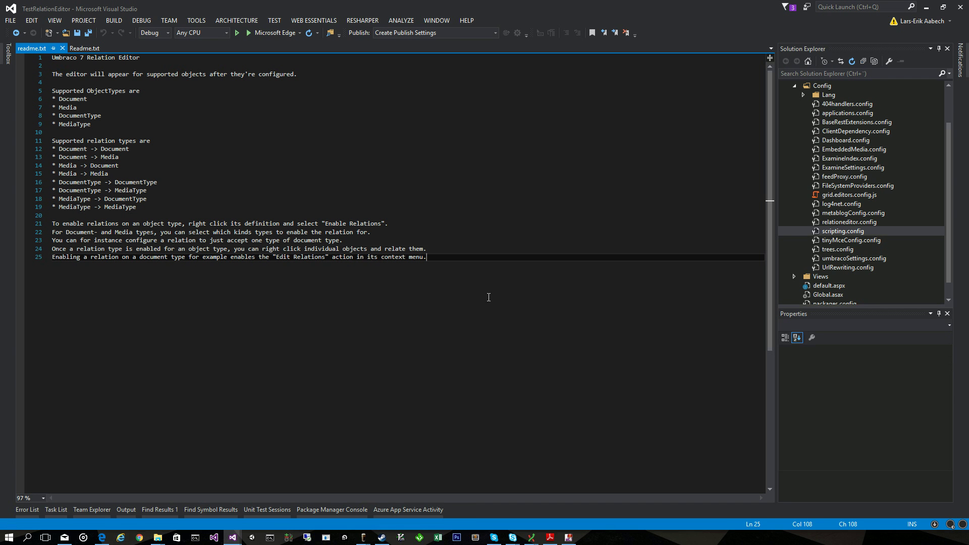
{"action": "scroll", "coordinate": [892, 256], "scroll_direction": "down", "scroll_amount": 1}
{"action": "scroll", "coordinate": [880, 234], "scroll_direction": "up", "scroll_amount": 3}
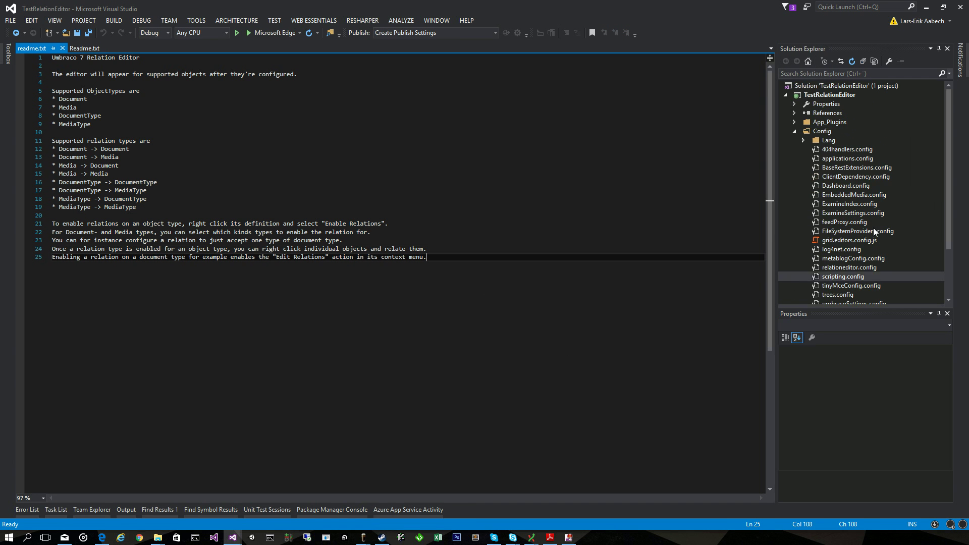
{"action": "scroll", "coordinate": [848, 203], "scroll_direction": "down", "scroll_amount": 3}
{"action": "left_click", "coordinate": [794, 259]}
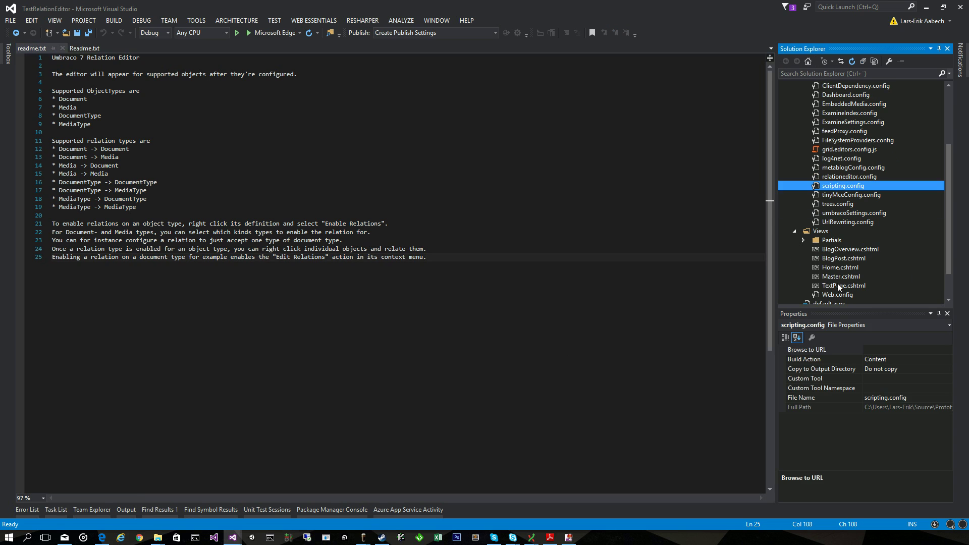
{"action": "double_click", "coordinate": [844, 286]}
{"action": "left_click", "coordinate": [562, 265]}
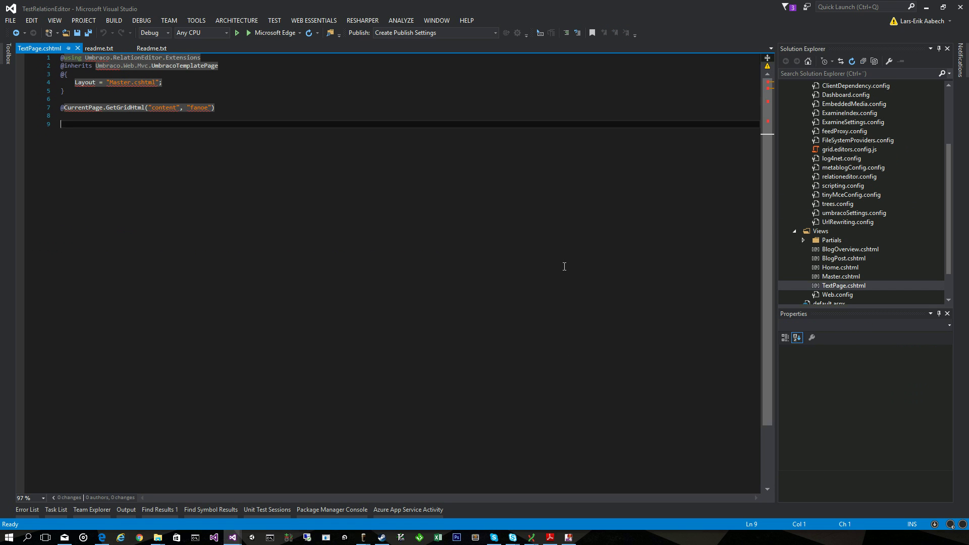
{"action": "type", "text": "@foreach("}
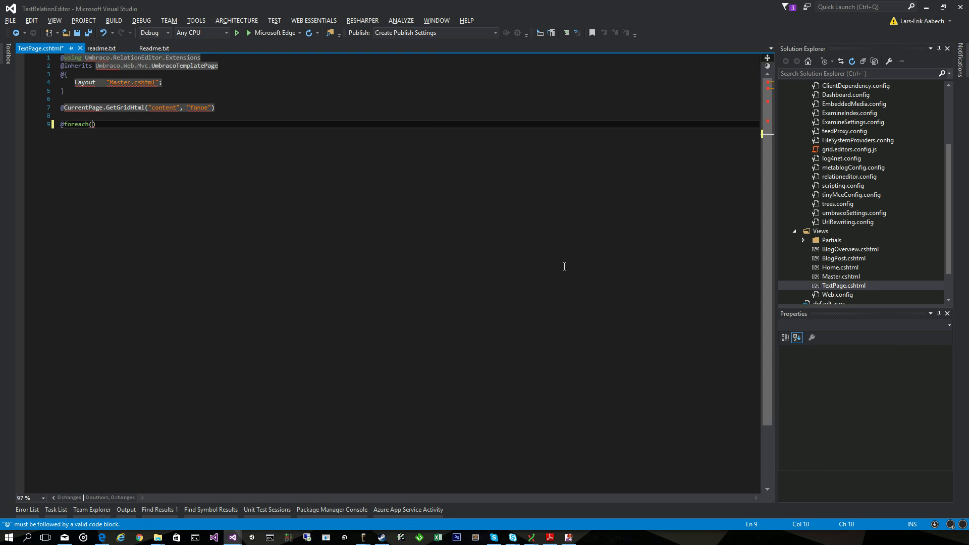
{"action": "key", "text": "ctrl+Return"}
{"action": "type", "text": "<div></div>"}
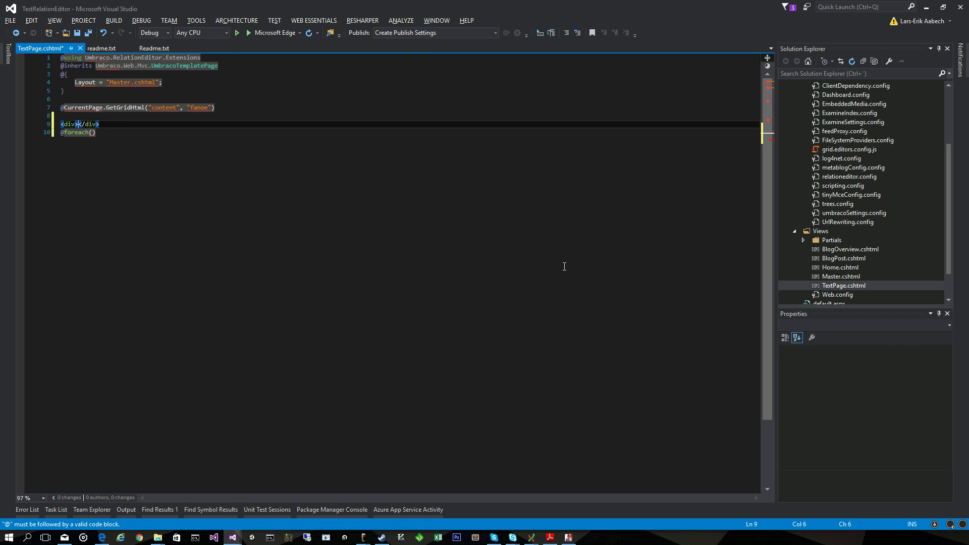
{"action": "key", "text": "ctrl+x"}
{"action": "key", "text": "Down"}
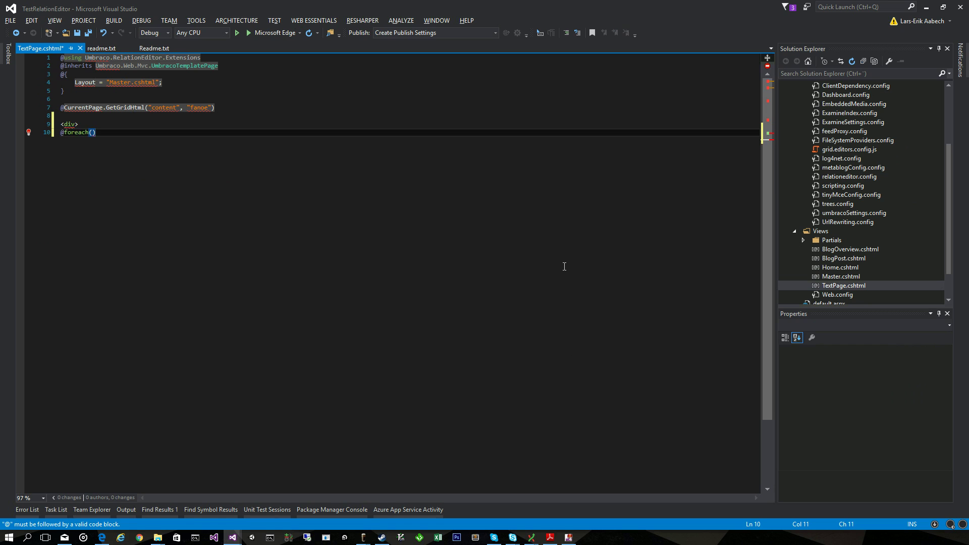
{"action": "key", "text": "Return"}
{"action": "key", "text": "ctrl+v"}
{"action": "key", "text": "Up"}
{"action": "key", "text": "End"}
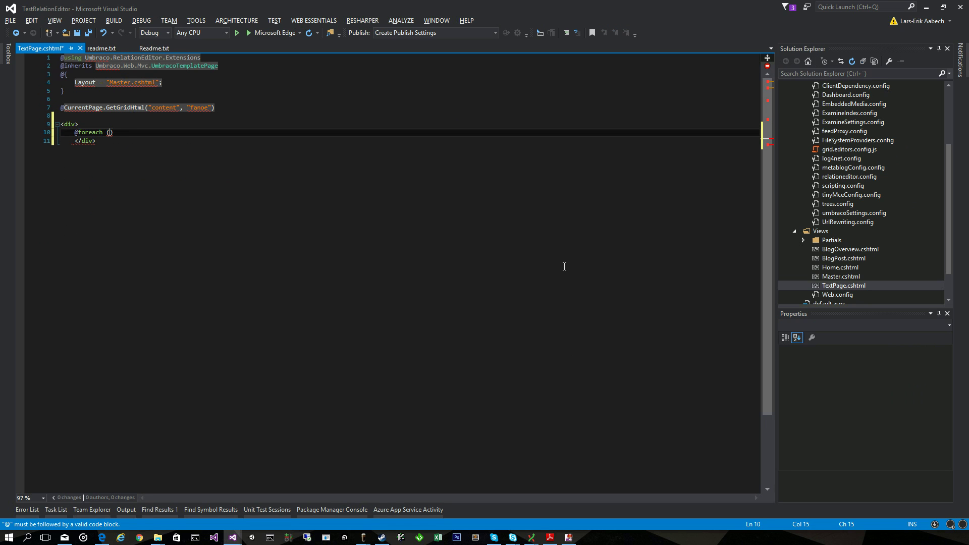
{"action": "key", "text": "Down"}
{"action": "key", "text": "Home"}
{"action": "key", "text": "Home"}
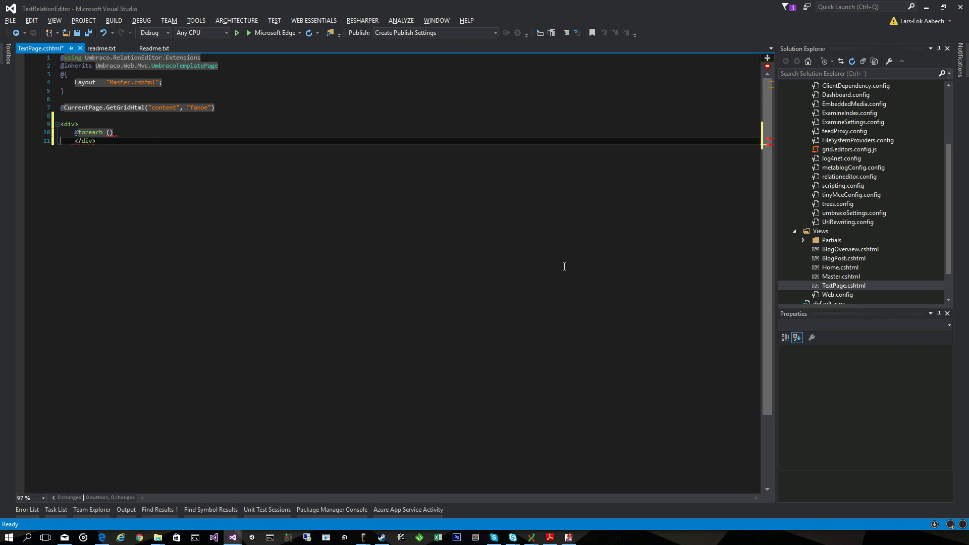
{"action": "key", "text": "Delete"}
{"action": "key", "text": "Up"}
{"action": "key", "text": "End"}
{"action": "key", "text": "Left"}
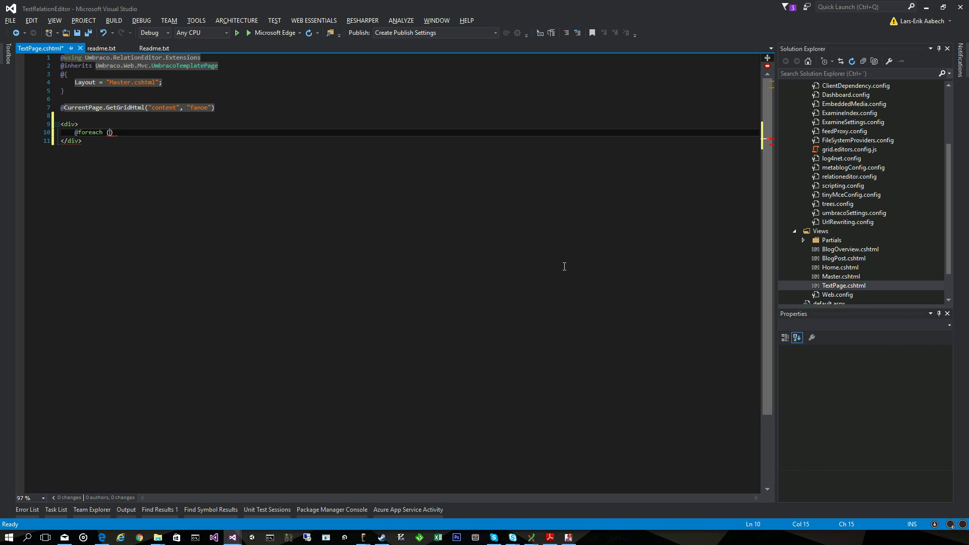
Fill the loop header as var blogPost in Model.Content.Related<BlogPost>().
{"action": "type", "text": "var "}
{"action": "type", "text": "blogPost in Mod"}
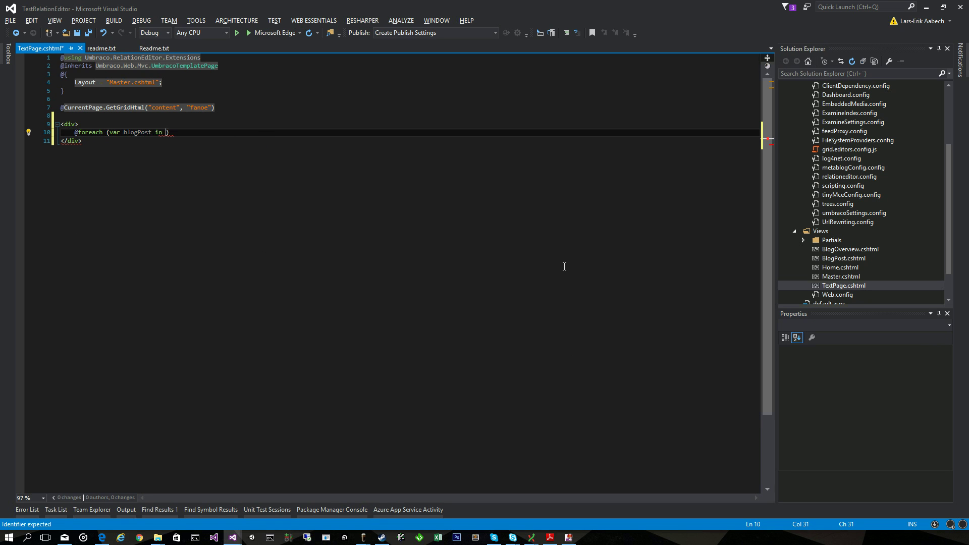
{"action": "type", "text": "el.Content.relate"}
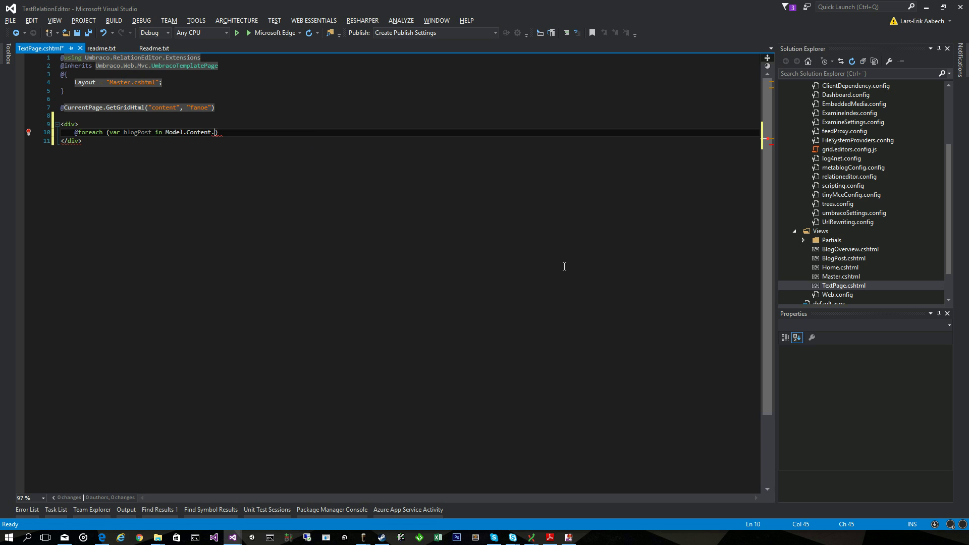
{"action": "key", "text": "Return"}
{"action": "type", "text": "BlogPosts>("}
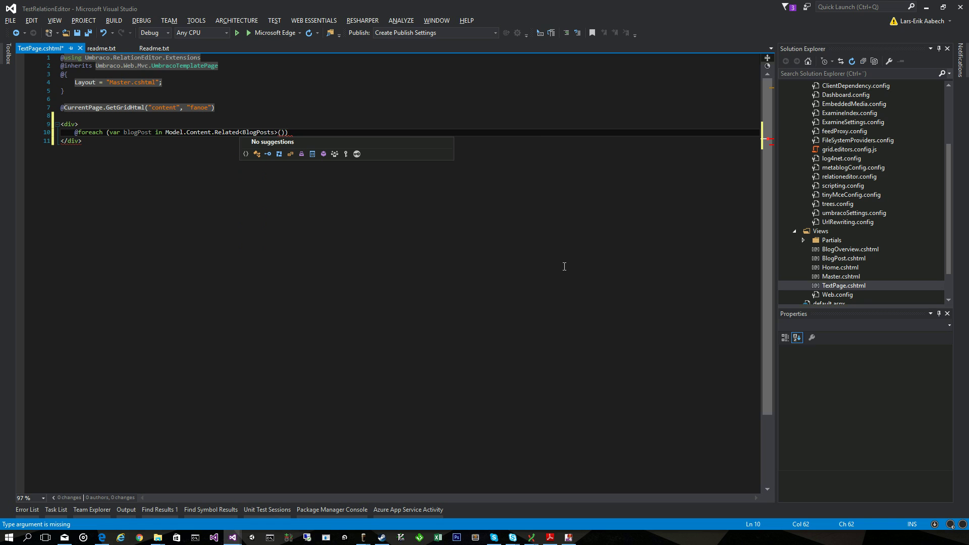
{"action": "key", "text": "BackSpace"}
{"action": "key", "text": "shift+Left"}
{"action": "key", "text": "shift+Left"}
{"action": "key", "text": "shift+Left"}
{"action": "key", "text": "shift+Left"}
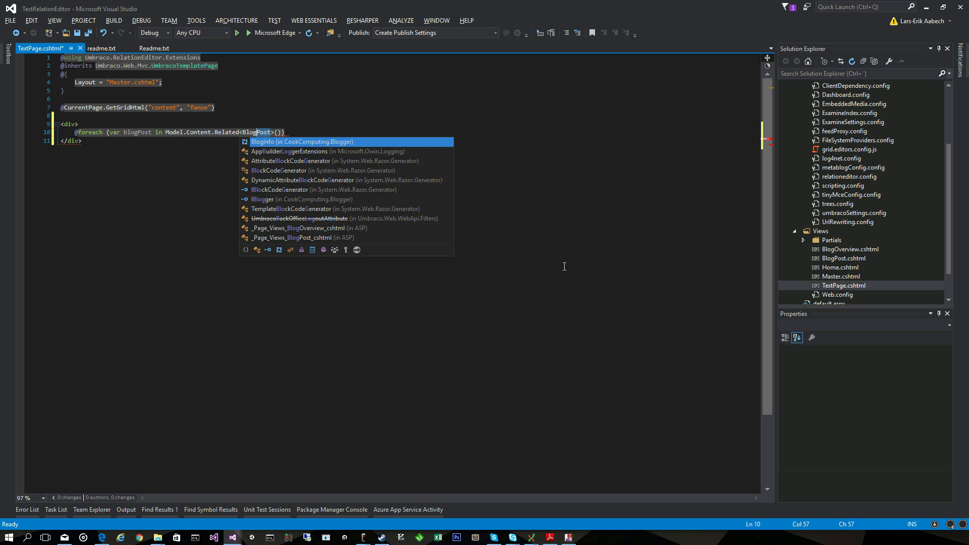
Change the call to Related<IPublishedContent>("relatedBlogposts") and open the loop body braces.
{"action": "key", "text": "shift+Left"}
{"action": "key", "text": "shift+Left"}
{"action": "key", "text": "shift+Left"}
{"action": "key", "text": "shift+Left"}
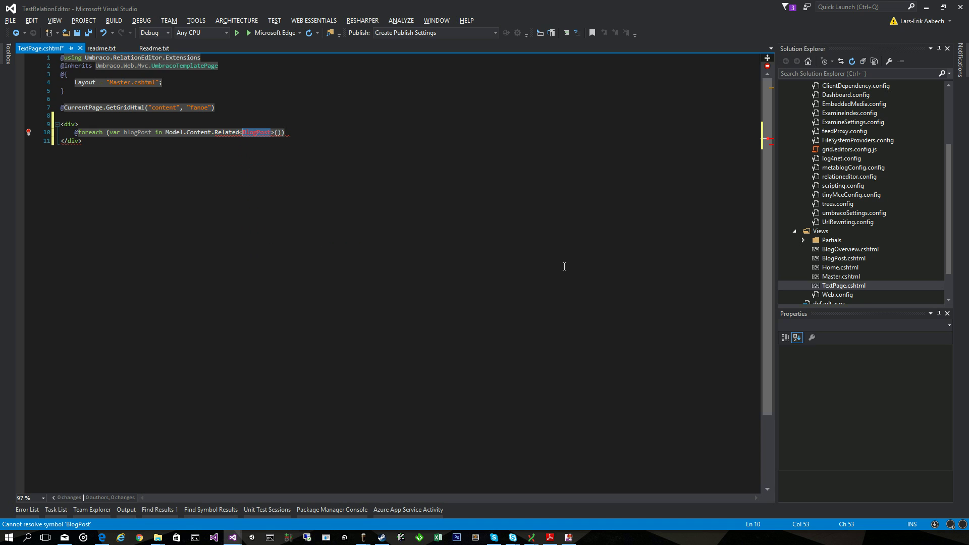
{"action": "type", "text": "IPublishedContent>"}
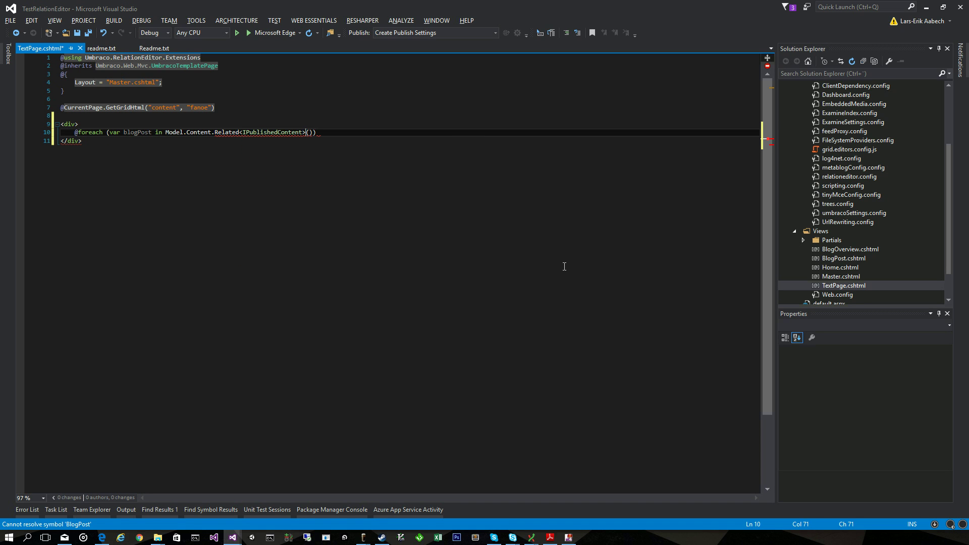
{"action": "type", "text": "(\"rel"}
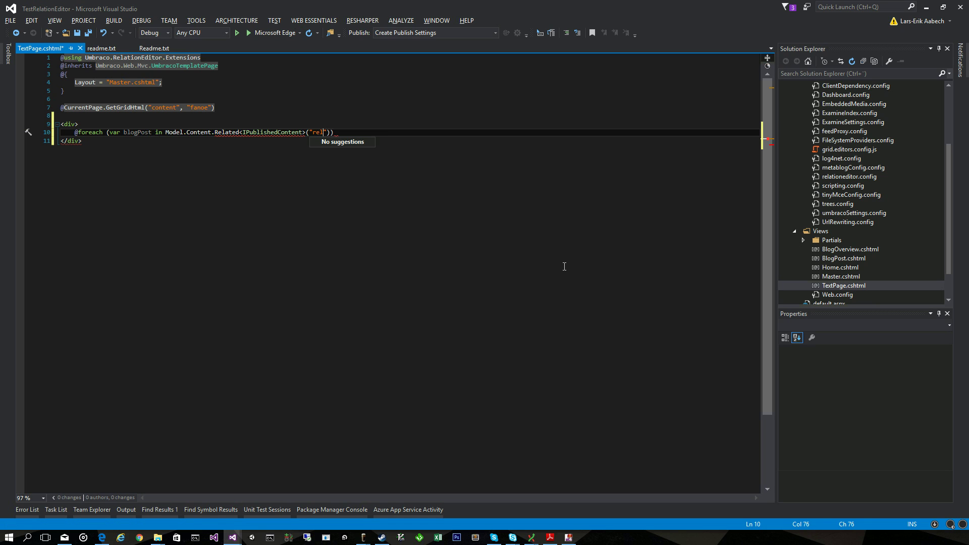
{"action": "type", "text": "atedBlogposts"}
{"action": "key", "text": "End"}
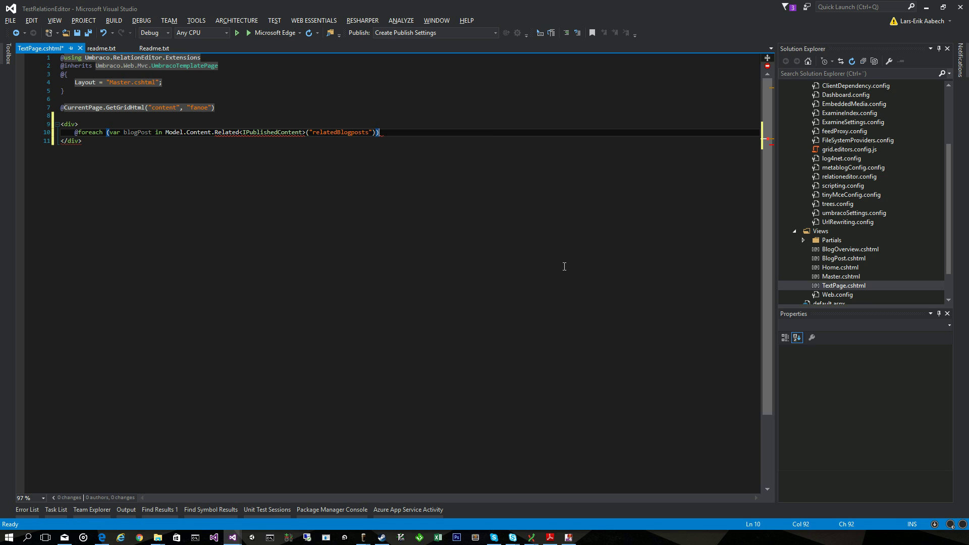
{"action": "key", "text": "Return"}
{"action": "type", "text": "{"}
{"action": "key", "text": "Return"}
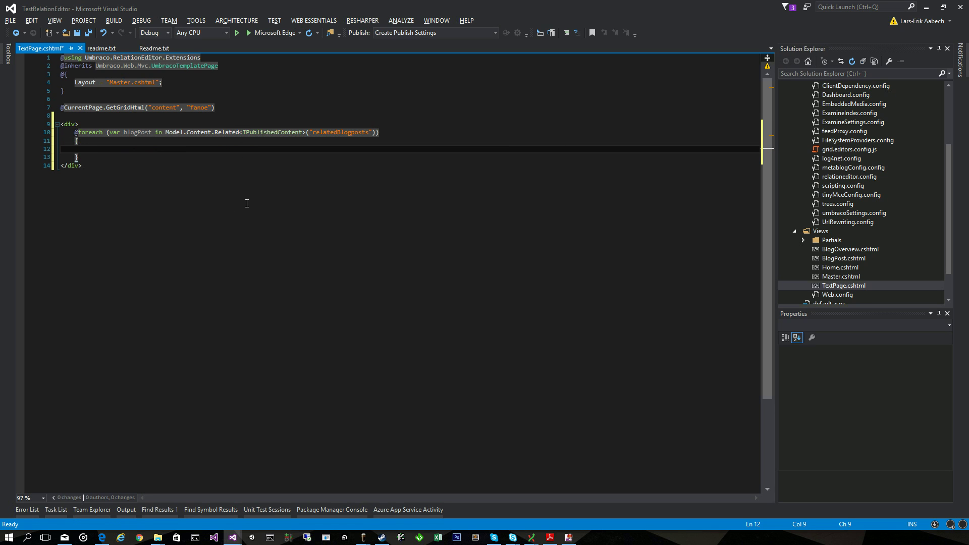
{"action": "type", "text": "<a href=\"\"></a>"}
{"action": "key", "text": "Tab"}
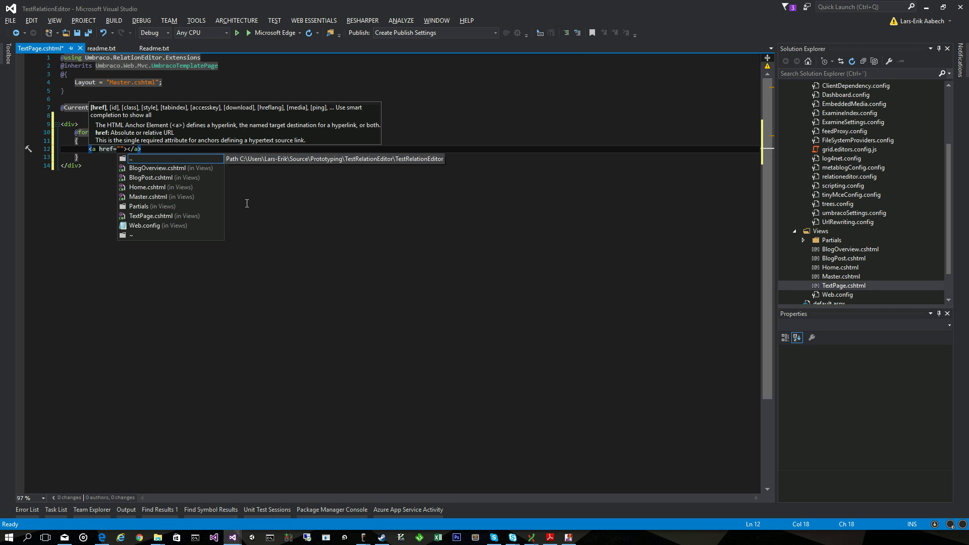
{"action": "type", "text": "@"}
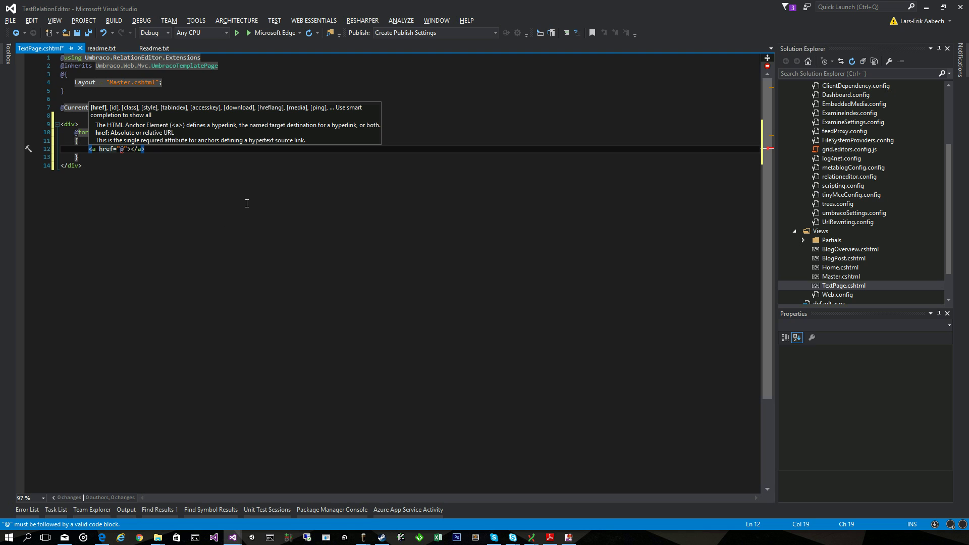
{"action": "type", "text": "blogPost.ur"}
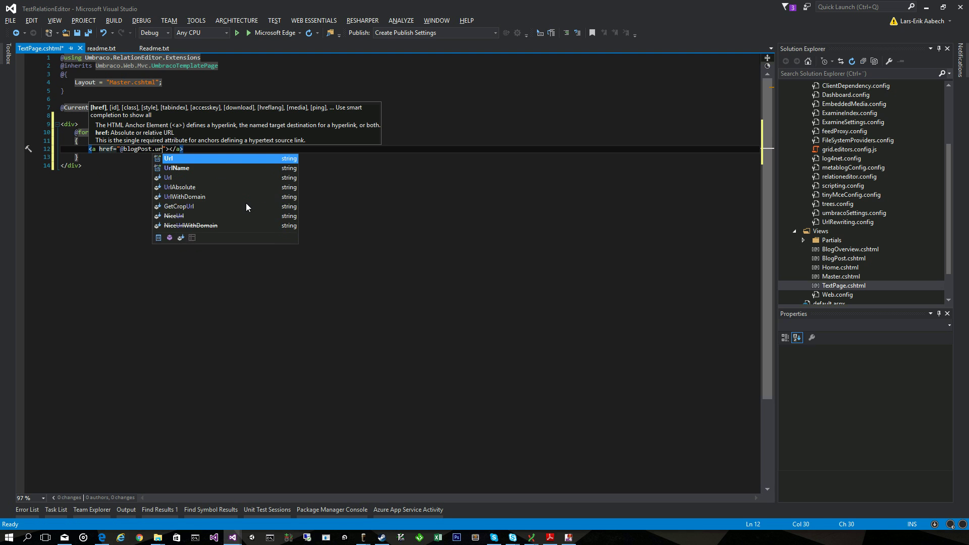
{"action": "key", "text": "Tab"}
{"action": "key", "text": "Right"}
{"action": "key", "text": "Right"}
{"action": "type", "text": "@blog"}
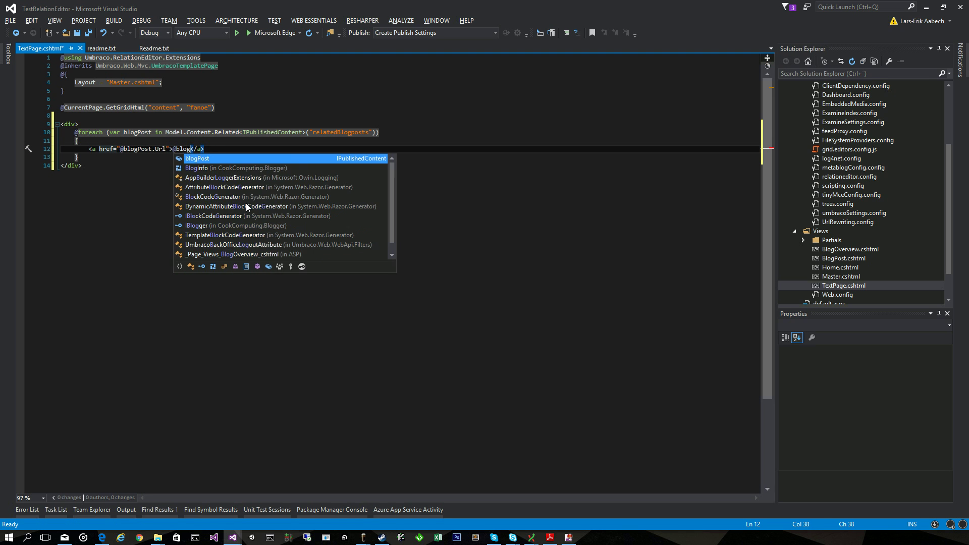
{"action": "type", "text": "Pos"}
{"action": "key", "text": "Tab"}
{"action": "type", "text": ".N"}
{"action": "key", "text": "Tab"}
{"action": "key", "text": "End"}
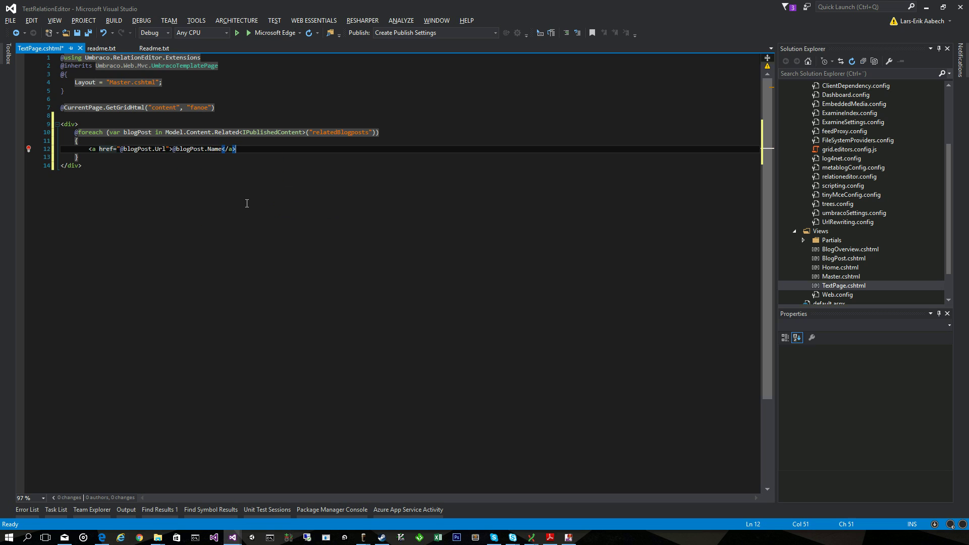
{"action": "key", "text": "ctrl+s"}
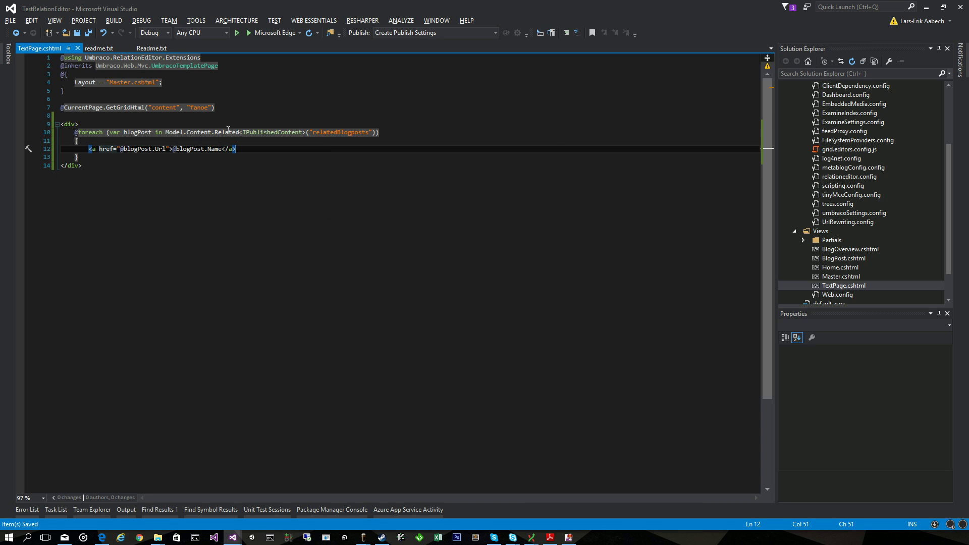
Check the signature tooltip of the Related extension method.
{"action": "left_click", "coordinate": [228, 130]}
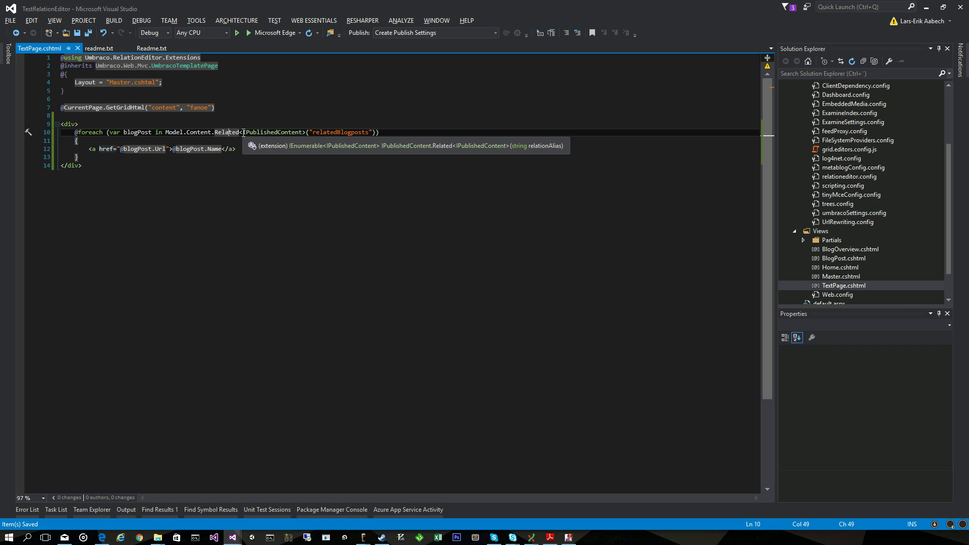
{"action": "key", "text": "Down"}
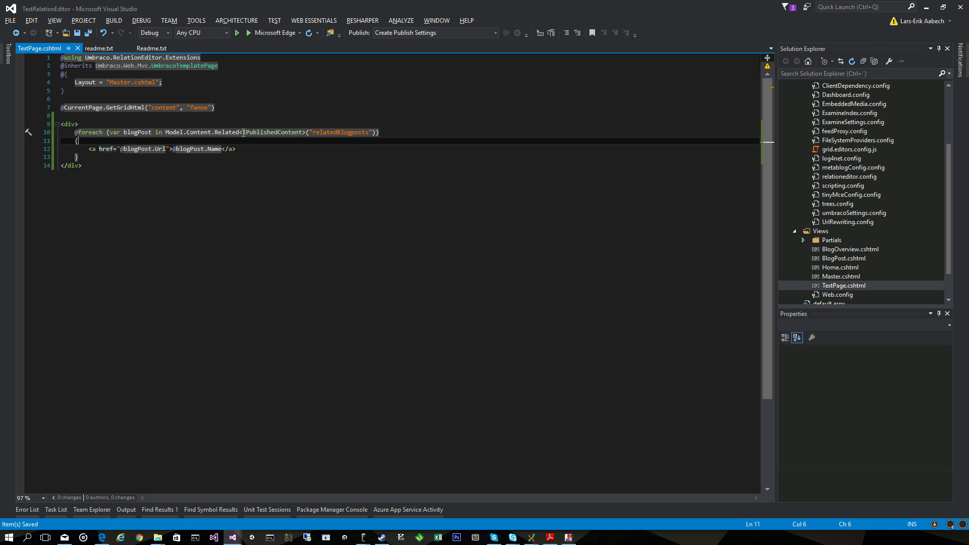
{"action": "key", "text": "Down"}
{"action": "key", "text": "Up"}
{"action": "key", "text": "Down"}
{"action": "key", "text": "Up"}
Re-save TextPage.cshtml unchanged and return to Umbraco in Edge.
{"action": "key", "text": "Return"}
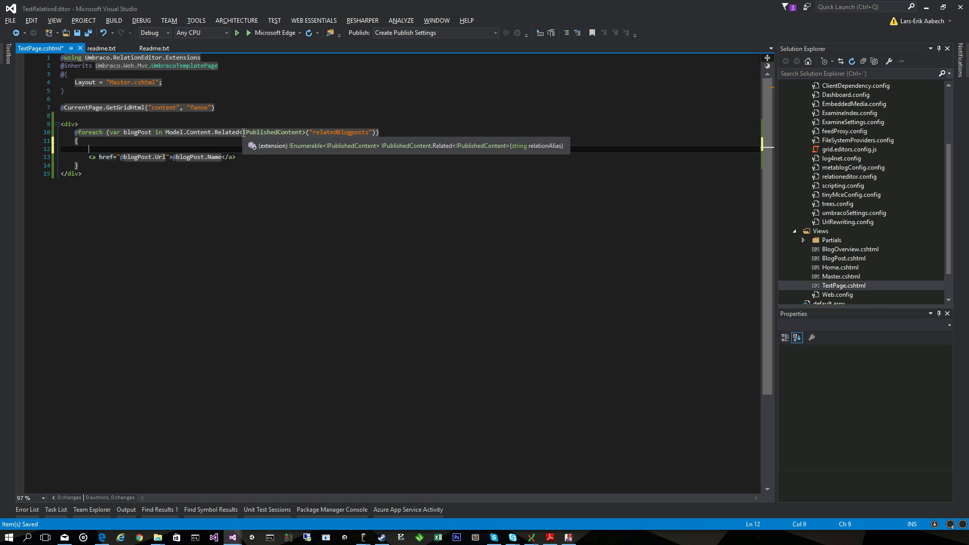
{"action": "key", "text": "shift+Delete"}
{"action": "key", "text": "ctrl+s"}
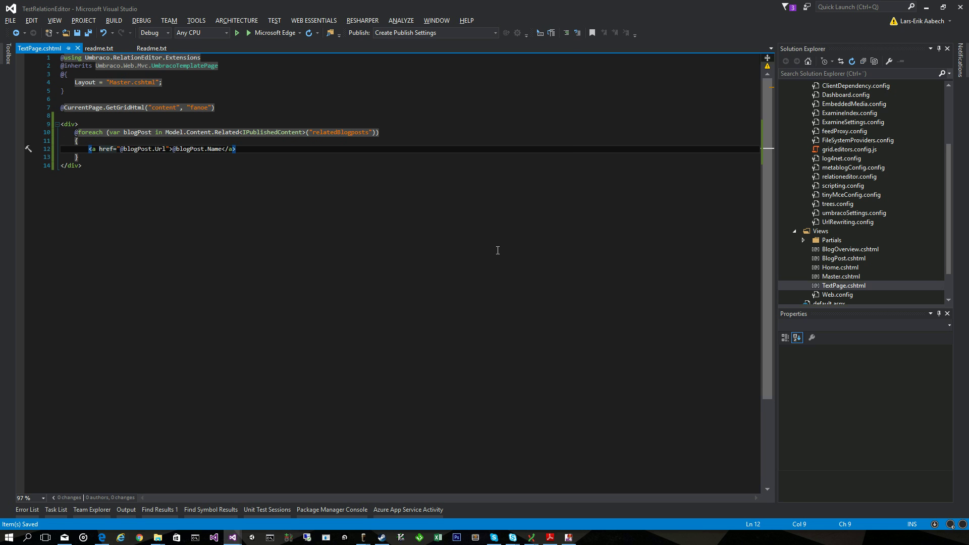
{"action": "key", "text": "alt+Tab"}
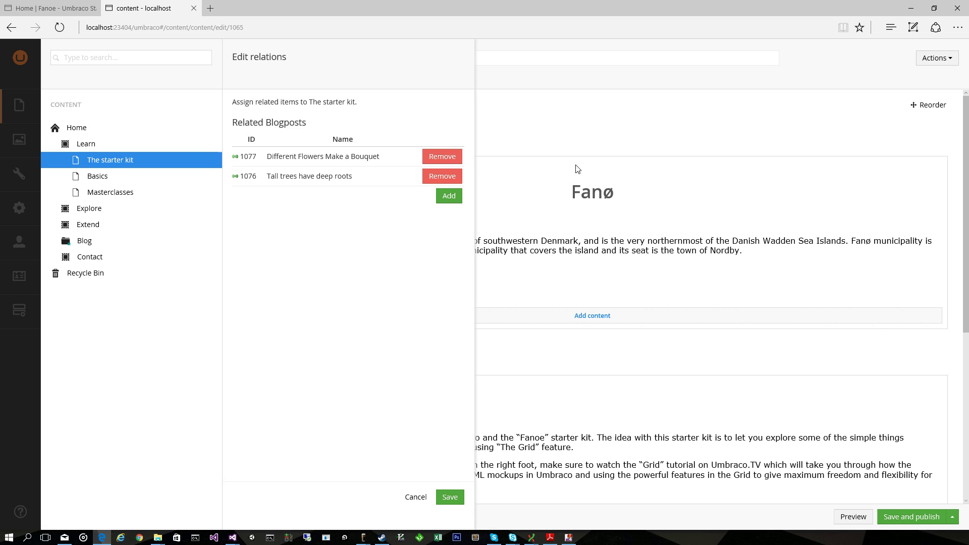
Open The starter kit's published page in a new tab, confirm both related blog post links, then return to the back office.
{"action": "left_click", "coordinate": [605, 131]}
{"action": "left_click", "coordinate": [292, 83]}
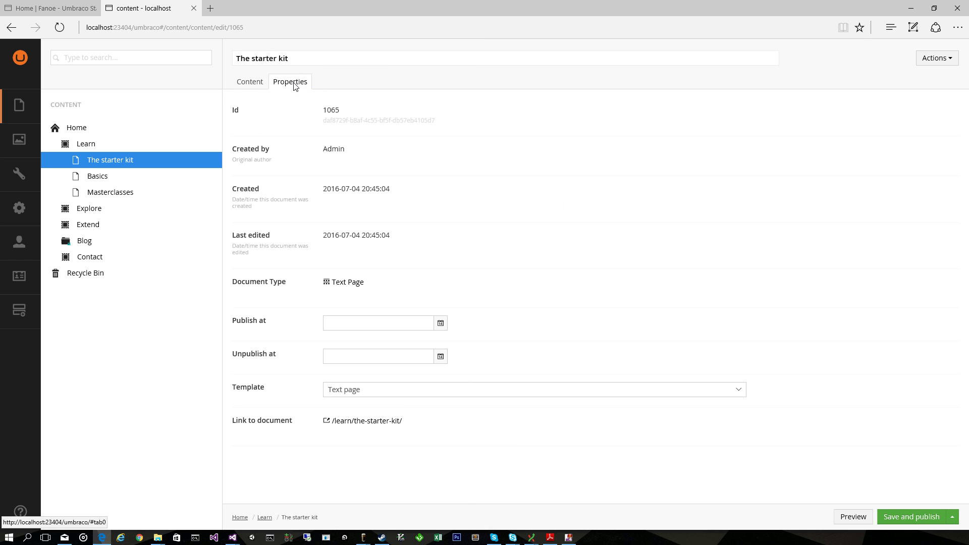
{"action": "right_click", "coordinate": [389, 422]}
{"action": "left_click", "coordinate": [436, 433]}
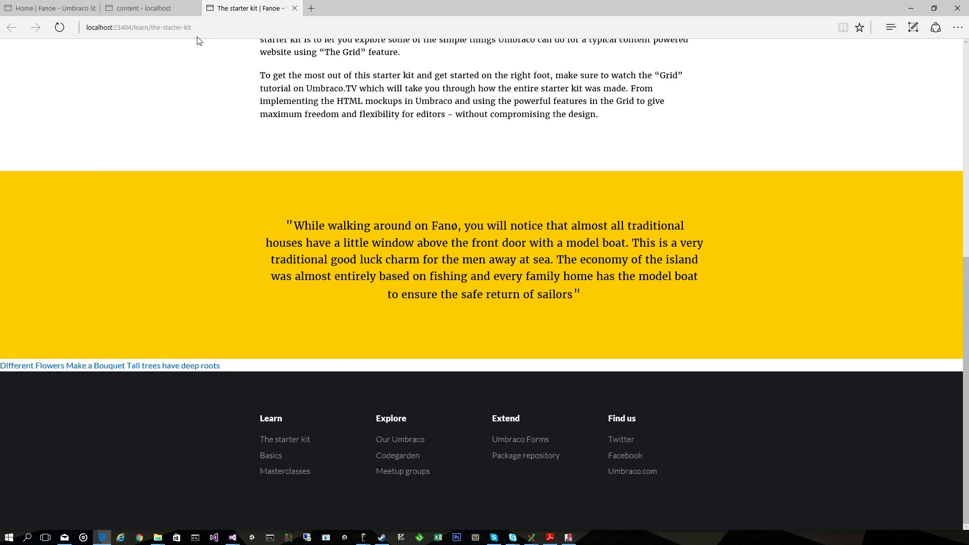
{"action": "left_click", "coordinate": [156, 18]}
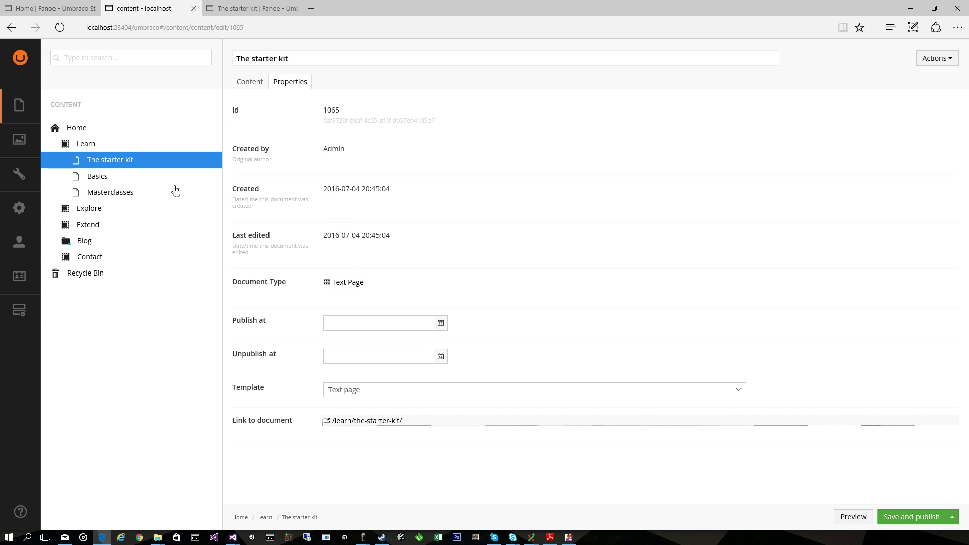